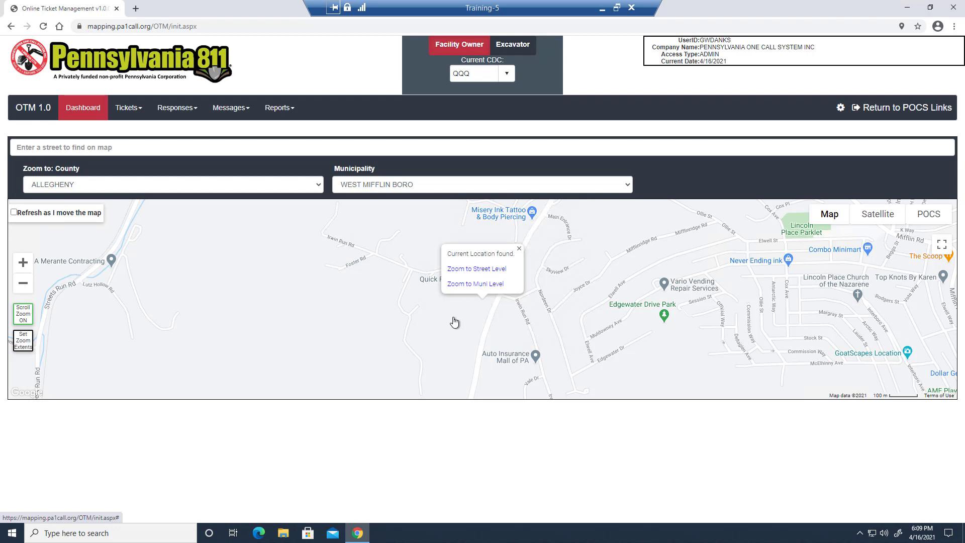
# Step: Keep QQQ as the current CDC, then switch to the Excavator view with the current phone number
pyautogui.click(507, 74)
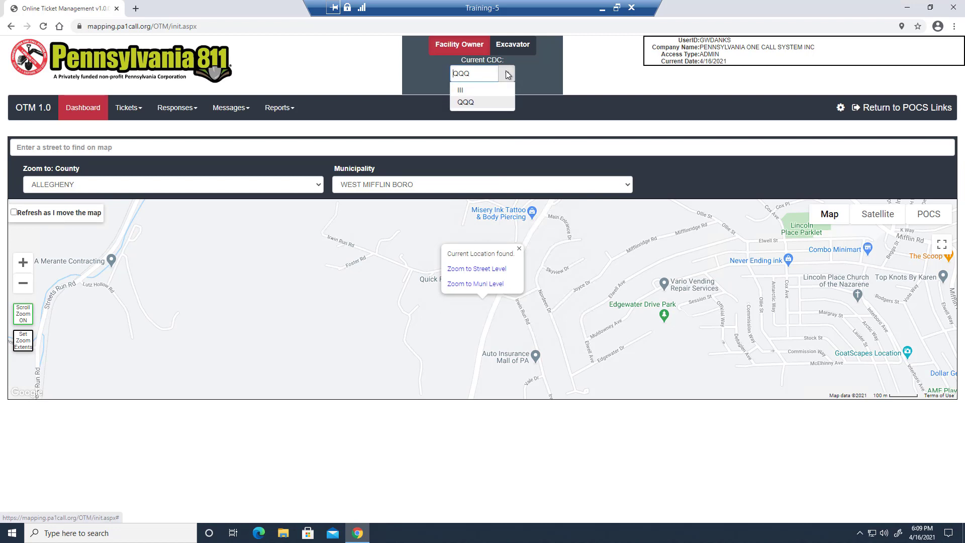
pyautogui.click(478, 104)
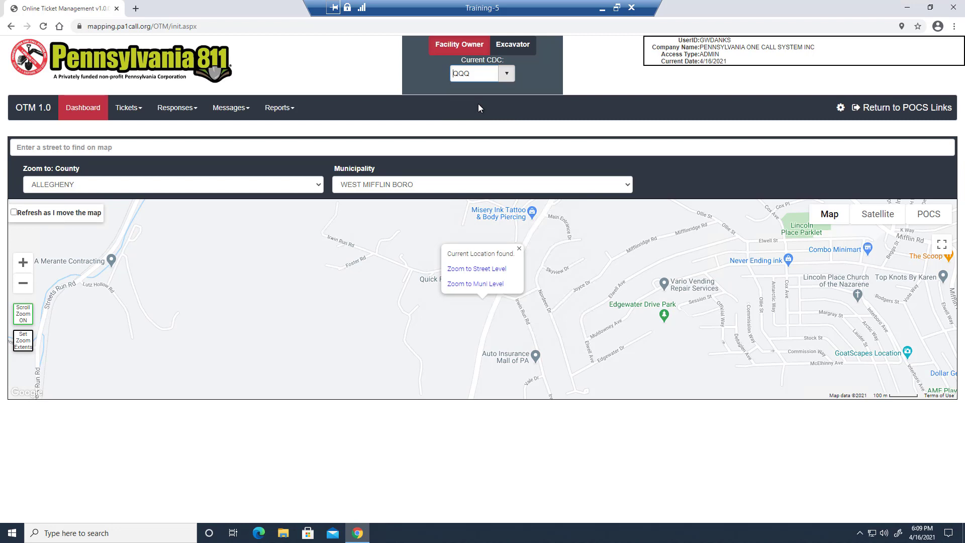
pyautogui.click(506, 51)
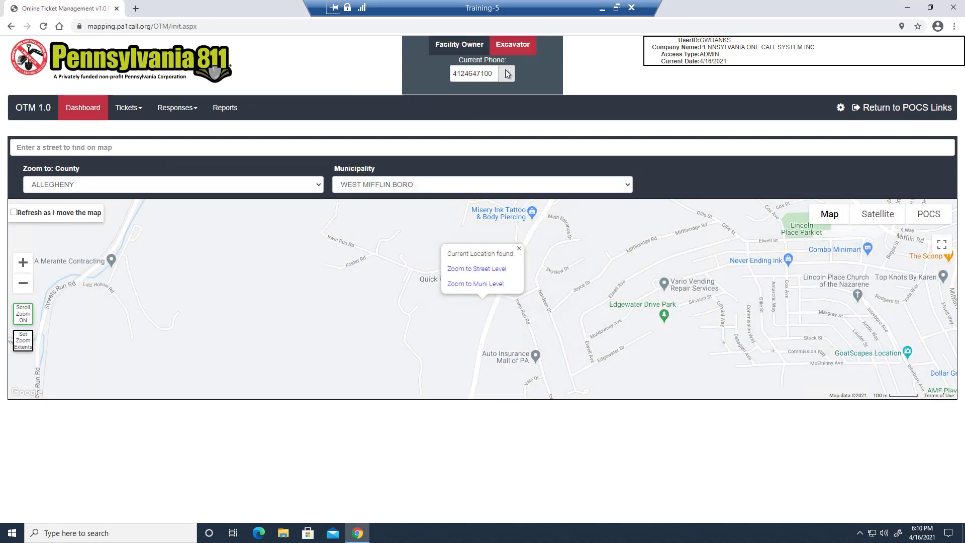
pyautogui.click(508, 74)
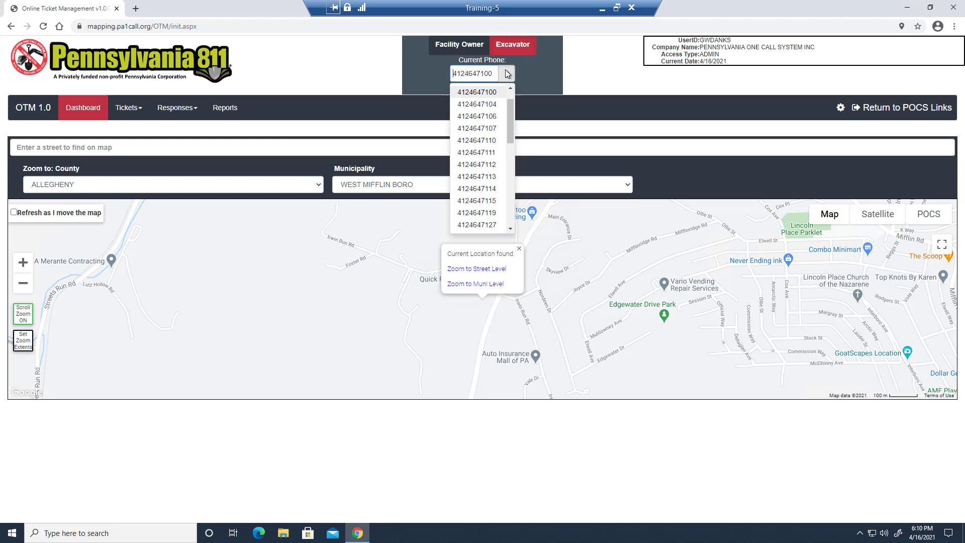
pyautogui.click(507, 73)
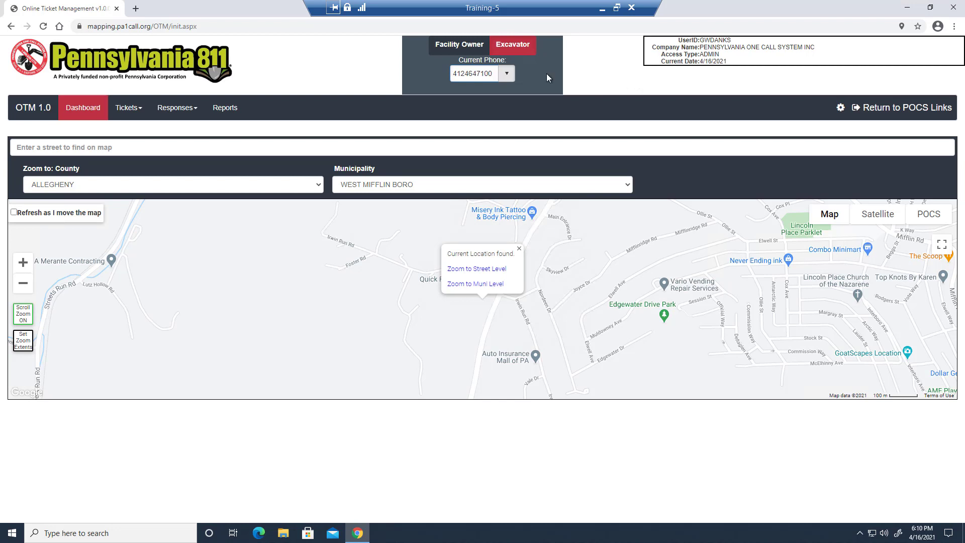
# Step: Switch back to the Facility Owner view keeping CDC QQQ, and bring up the Tickets menu
pyautogui.click(468, 44)
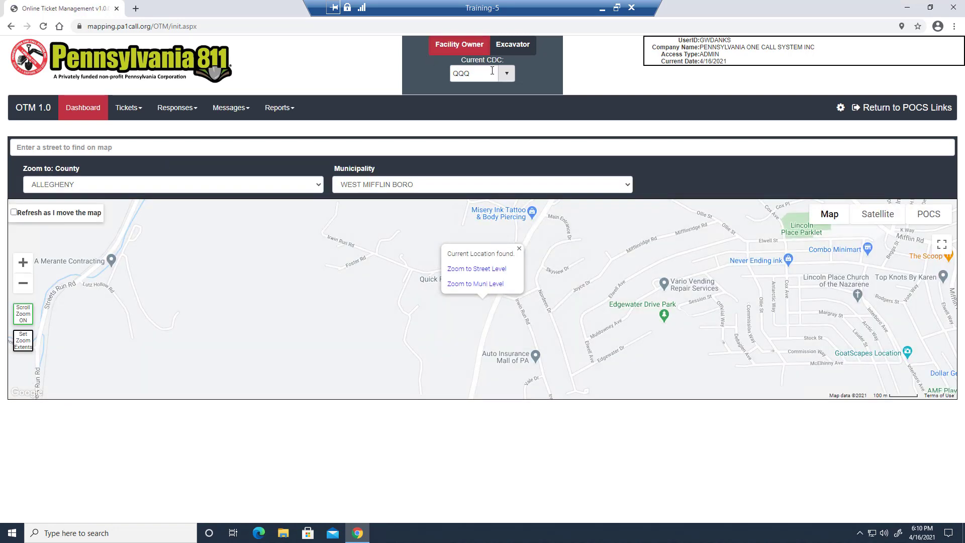
pyautogui.click(508, 74)
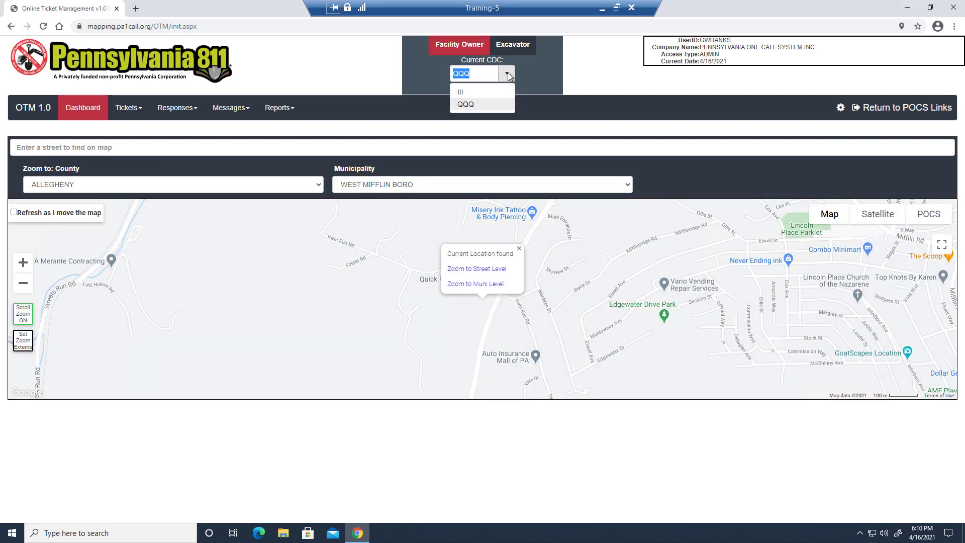
pyautogui.click(509, 75)
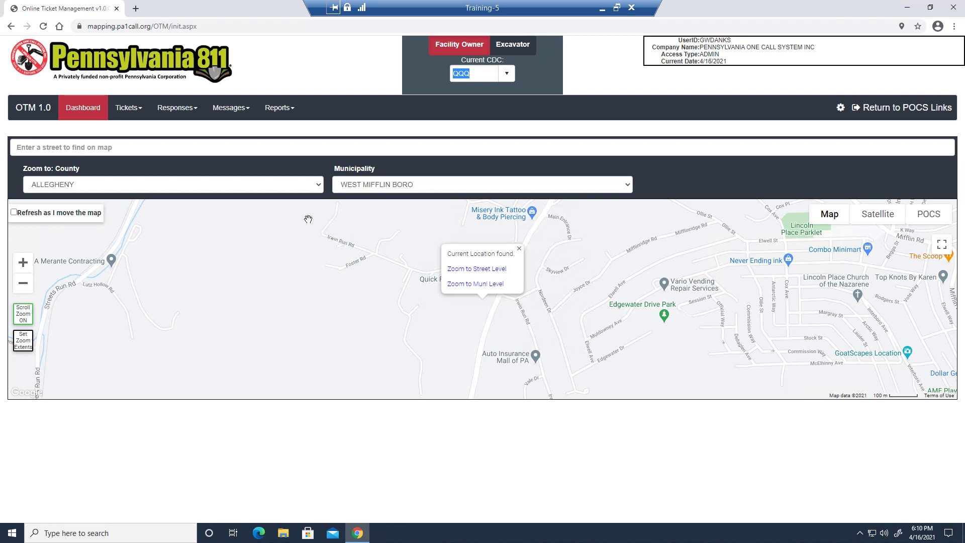
pyautogui.click(137, 109)
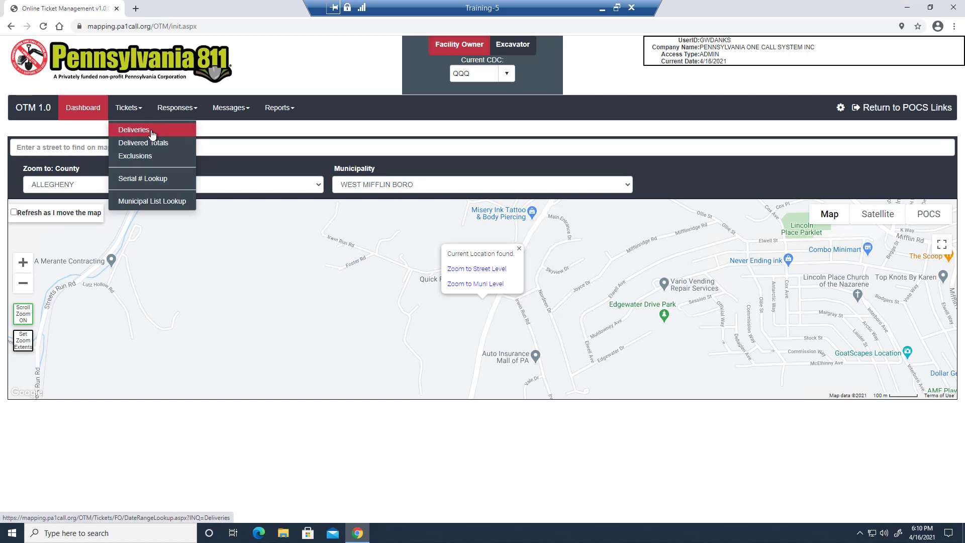
# Step: Open the Deliveries report and view the first ticket's full text and its map location
pyautogui.click(152, 132)
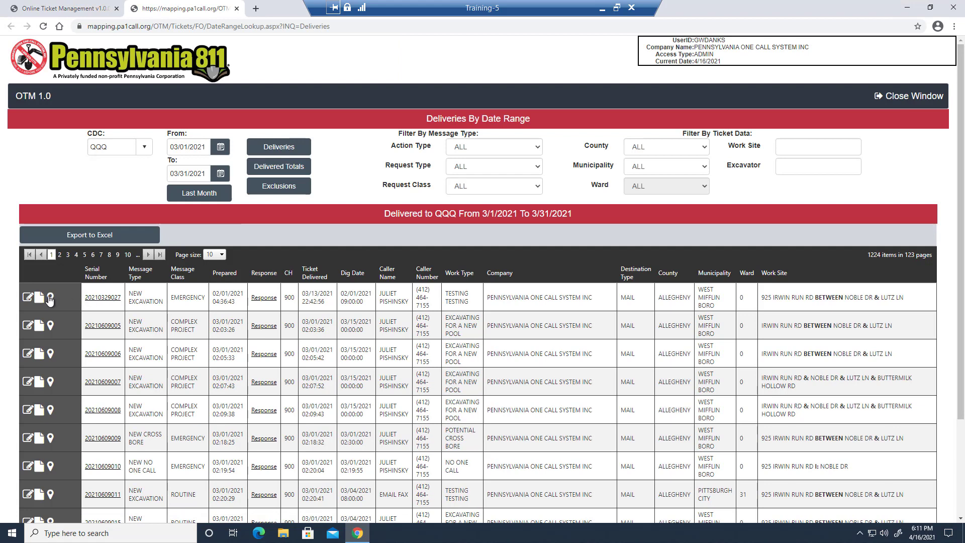
pyautogui.click(31, 301)
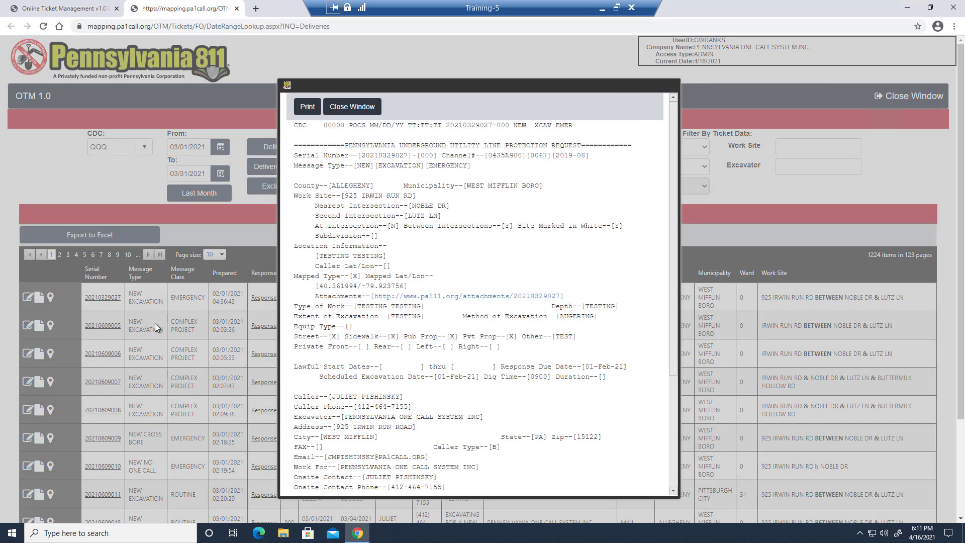
pyautogui.click(345, 107)
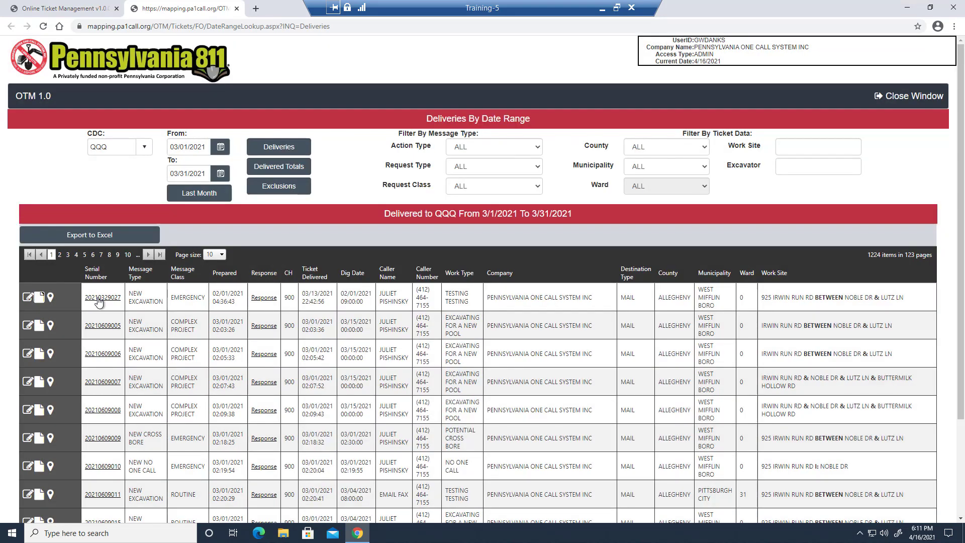
pyautogui.click(98, 299)
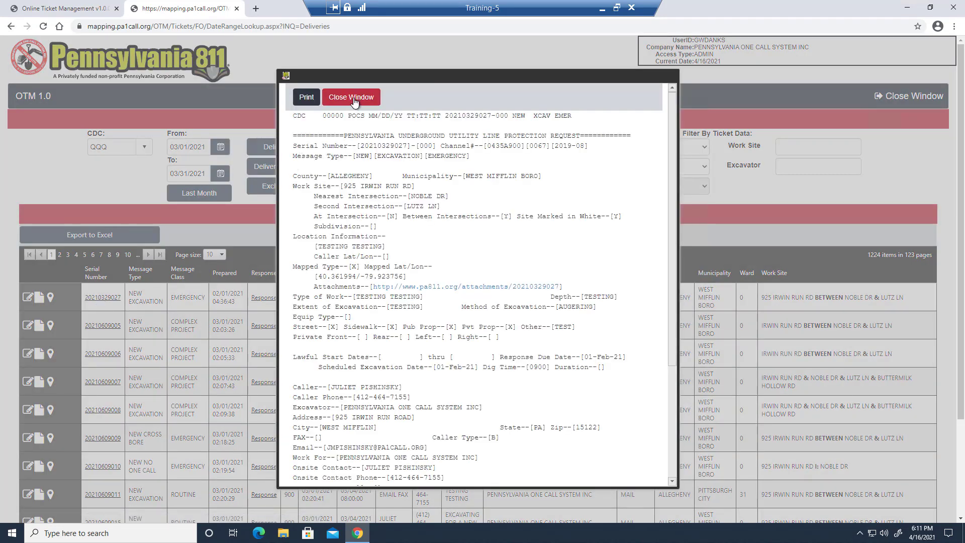
pyautogui.click(354, 98)
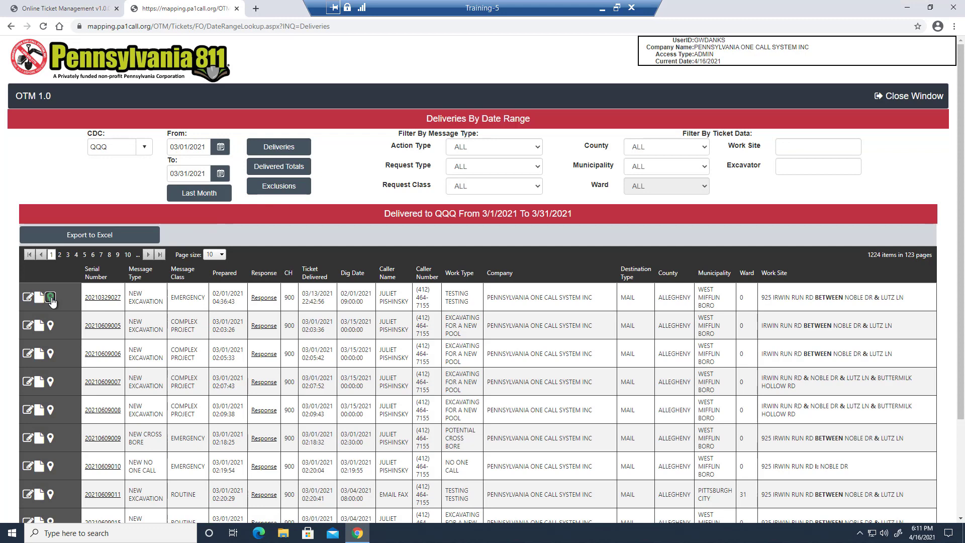
pyautogui.click(103, 298)
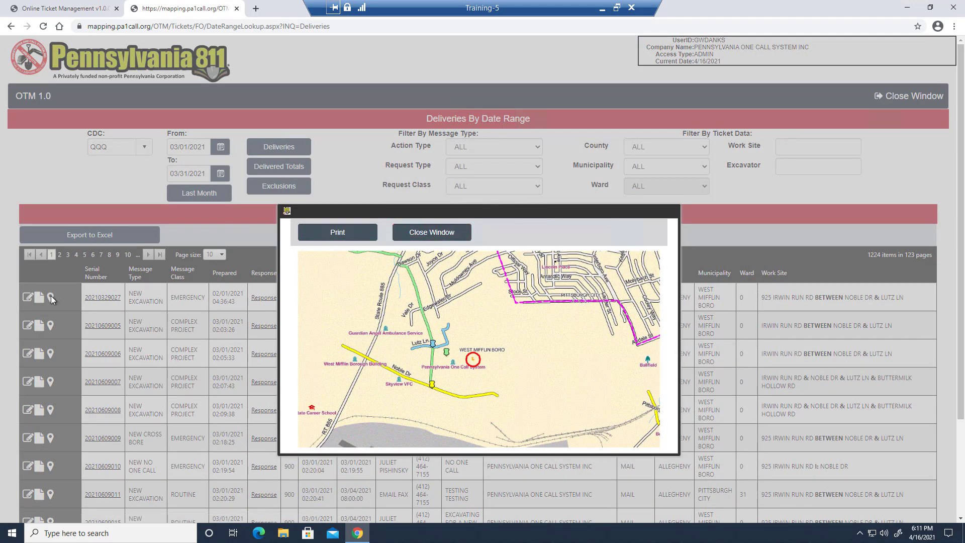
pyautogui.click(431, 232)
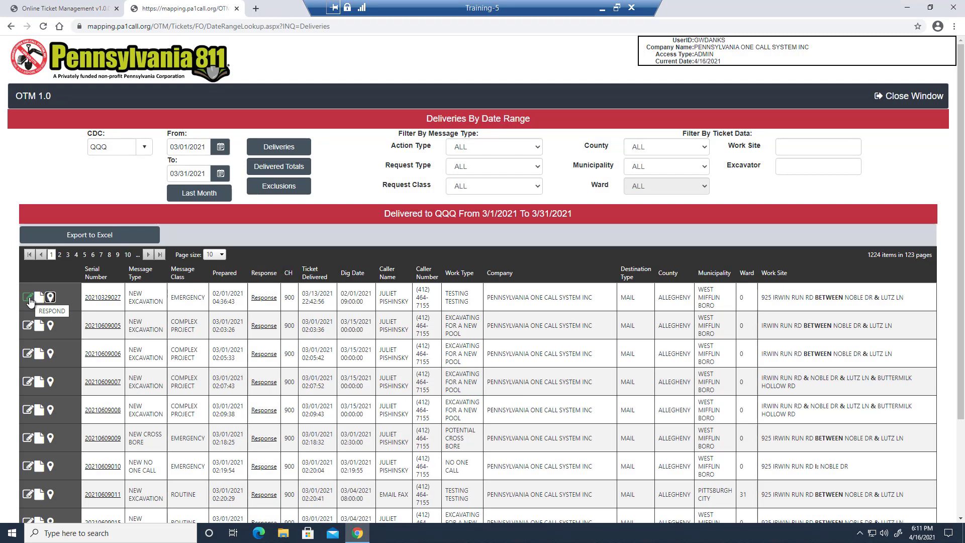
# Step: Open the first ticket's Respond form and close it without posting, keeping the insufficient-info code
pyautogui.click(28, 297)
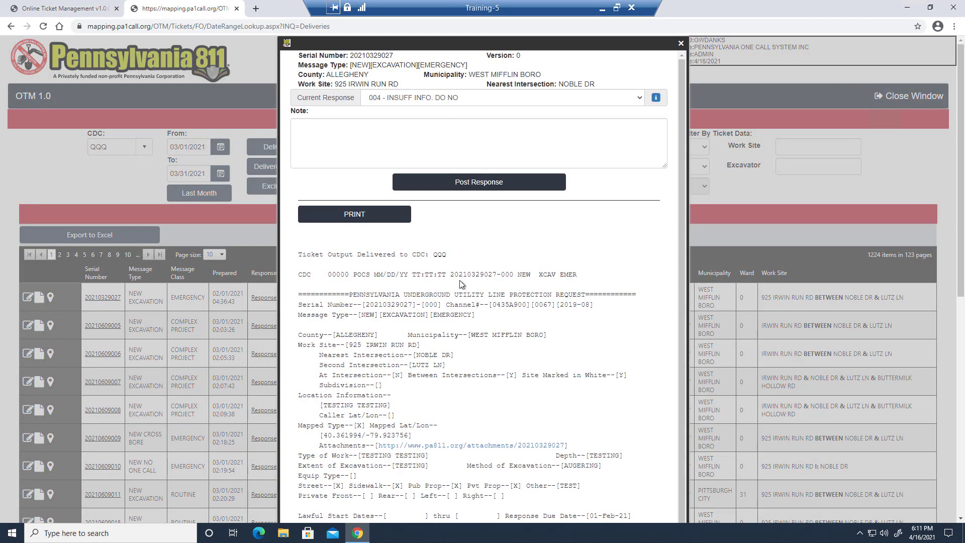
pyautogui.click(640, 100)
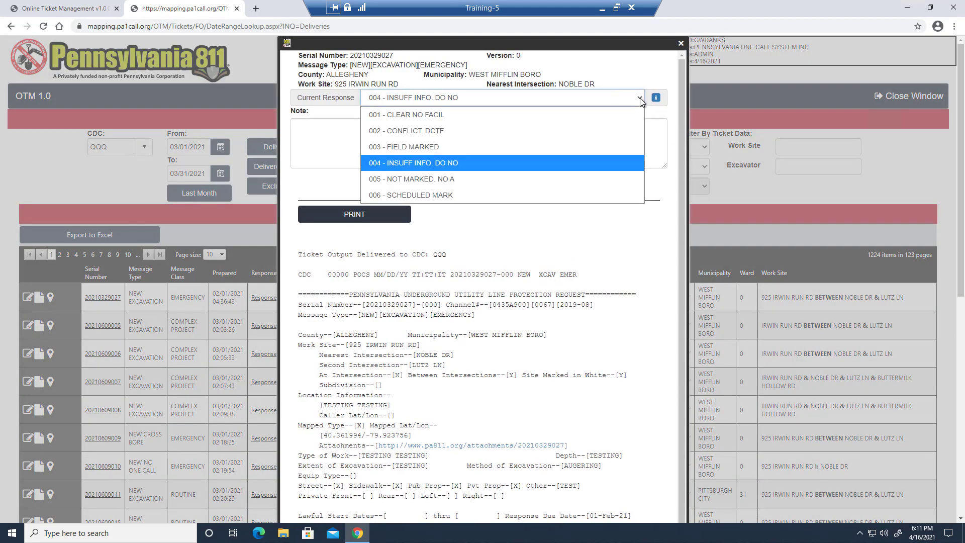
pyautogui.click(641, 100)
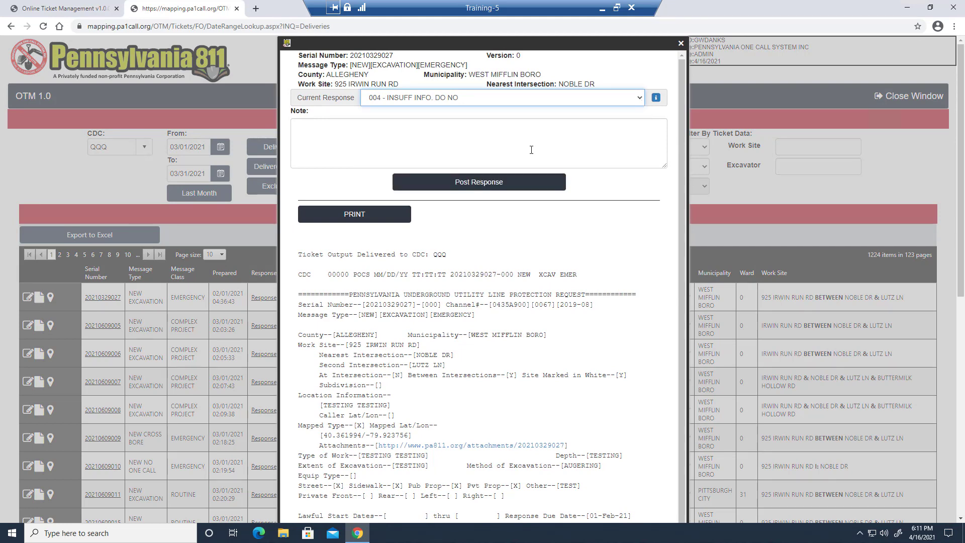
pyautogui.click(682, 43)
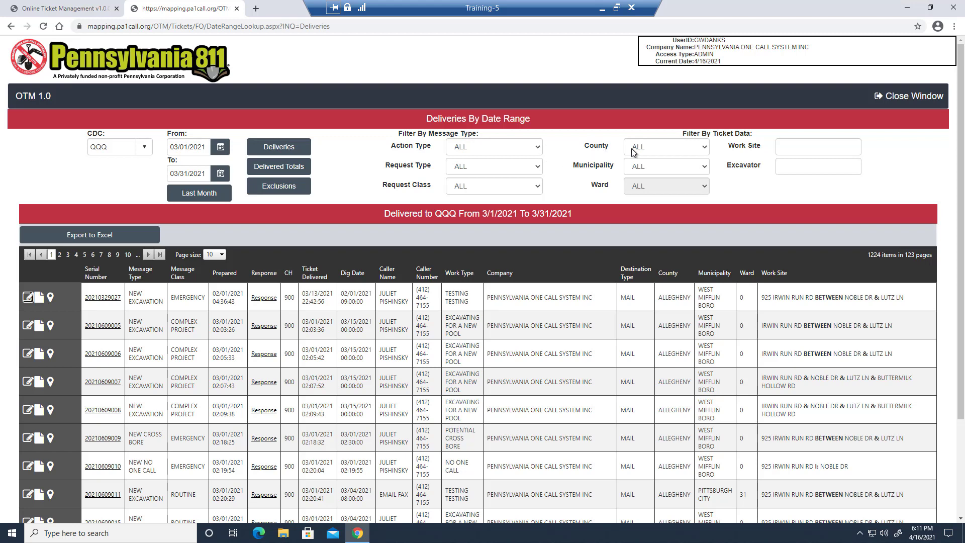
# Step: Leave action type, request type and request class at ALL and run March 2021 Exclusions
pyautogui.click(517, 150)
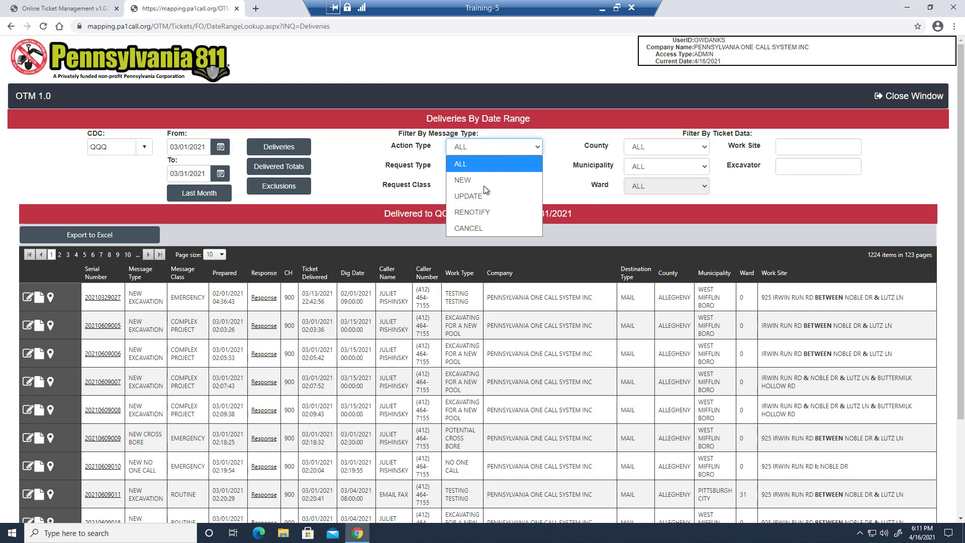
pyautogui.click(494, 146)
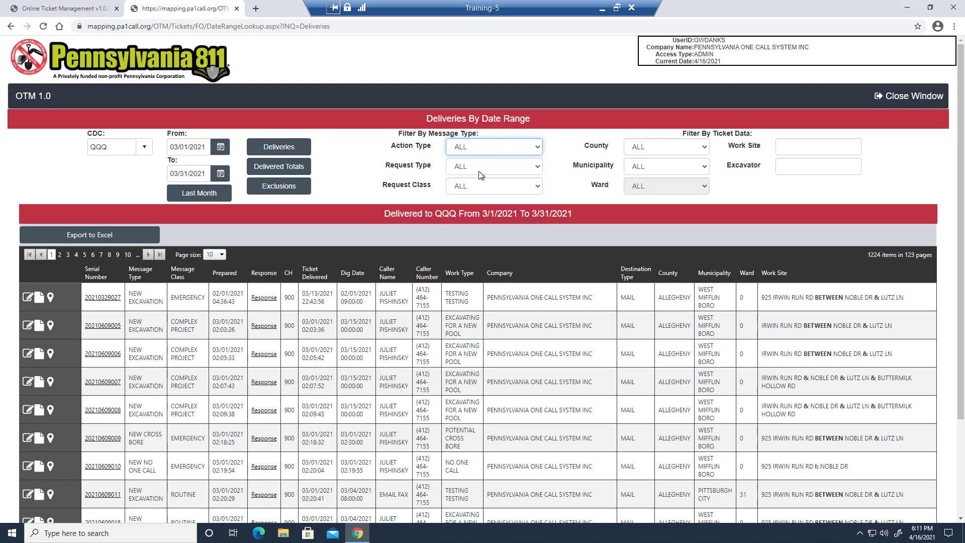
pyautogui.click(478, 169)
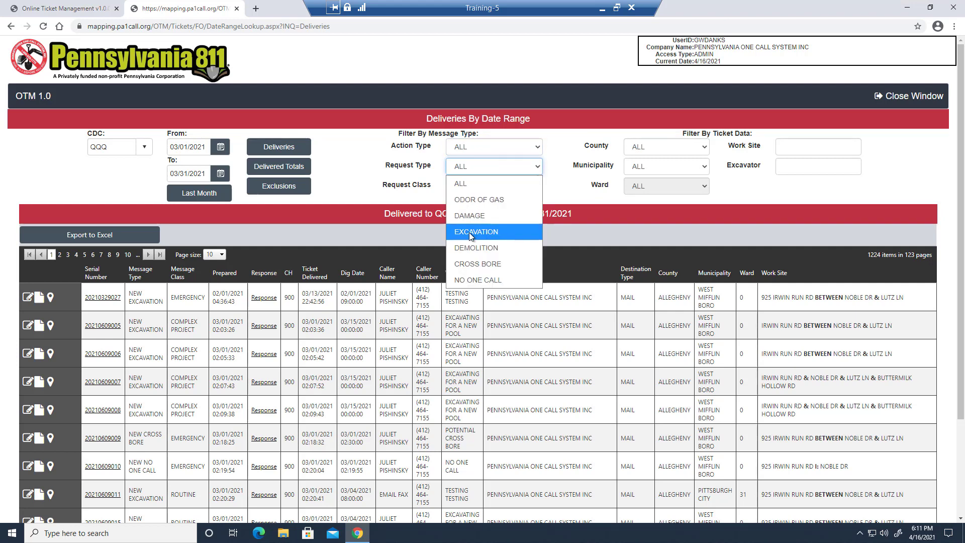
pyautogui.click(565, 189)
pyautogui.click(538, 187)
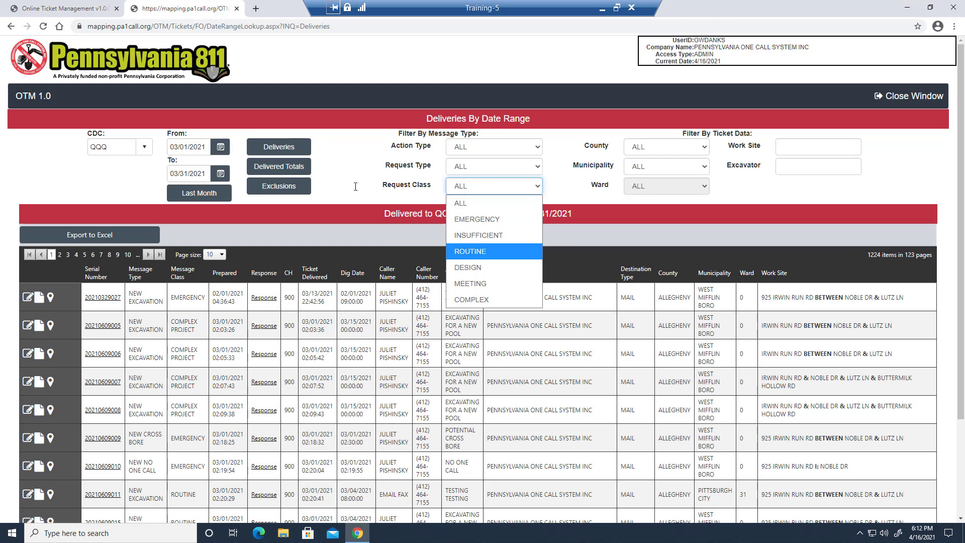
pyautogui.click(380, 195)
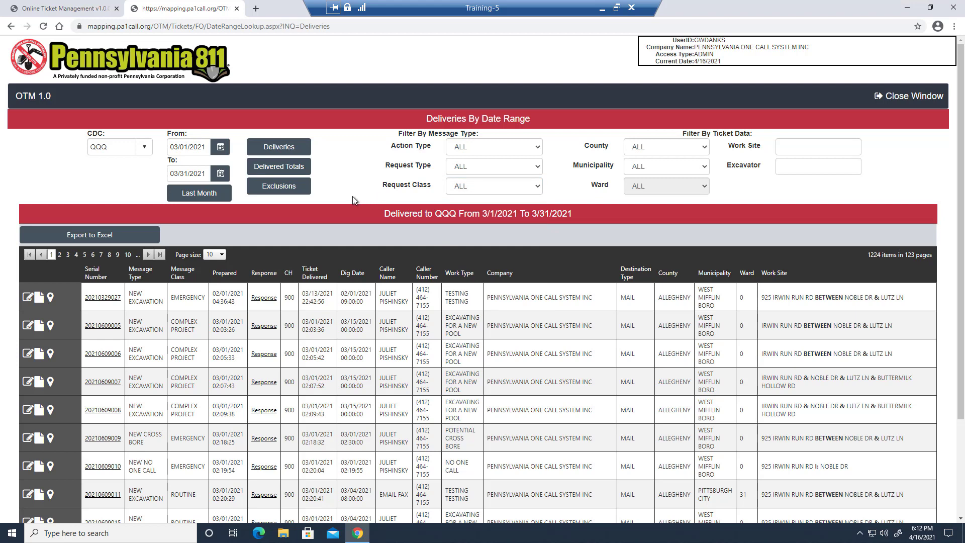
pyautogui.click(292, 189)
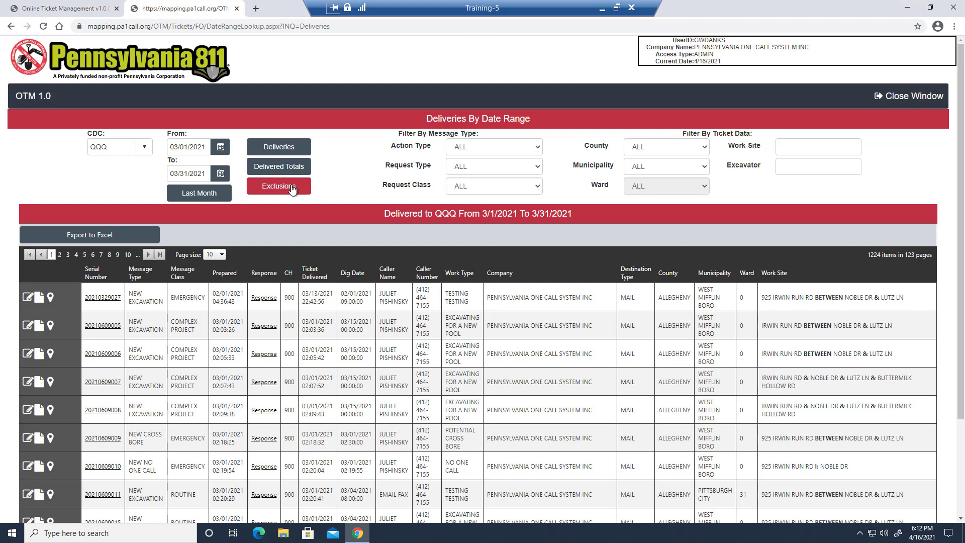
pyautogui.click(292, 189)
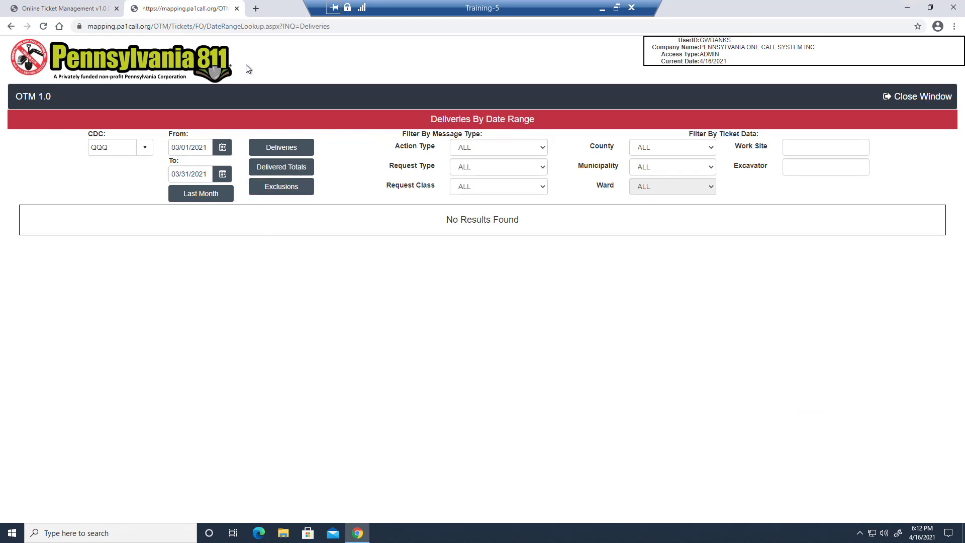
# Step: Close the deliveries report and bring up the Tickets > Responses report choices
pyautogui.click(236, 8)
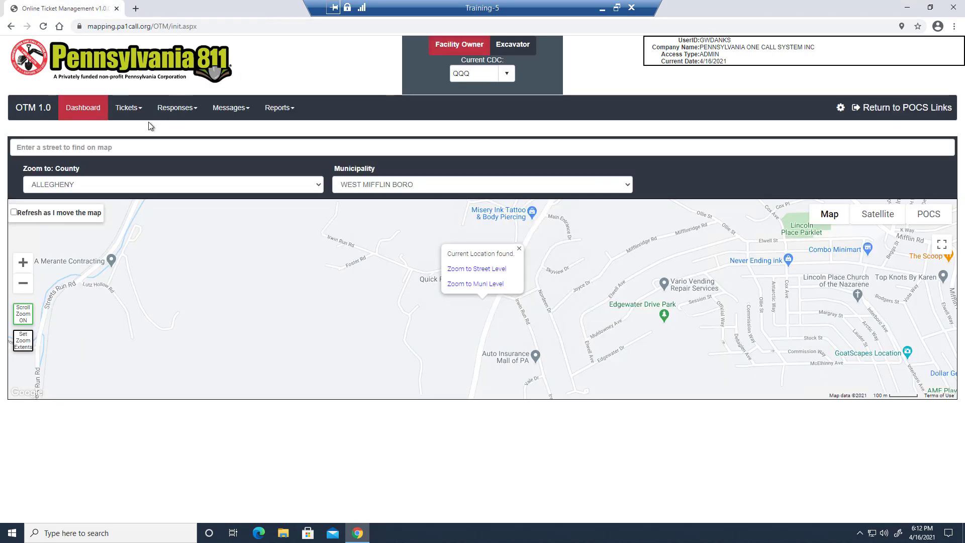
pyautogui.click(141, 112)
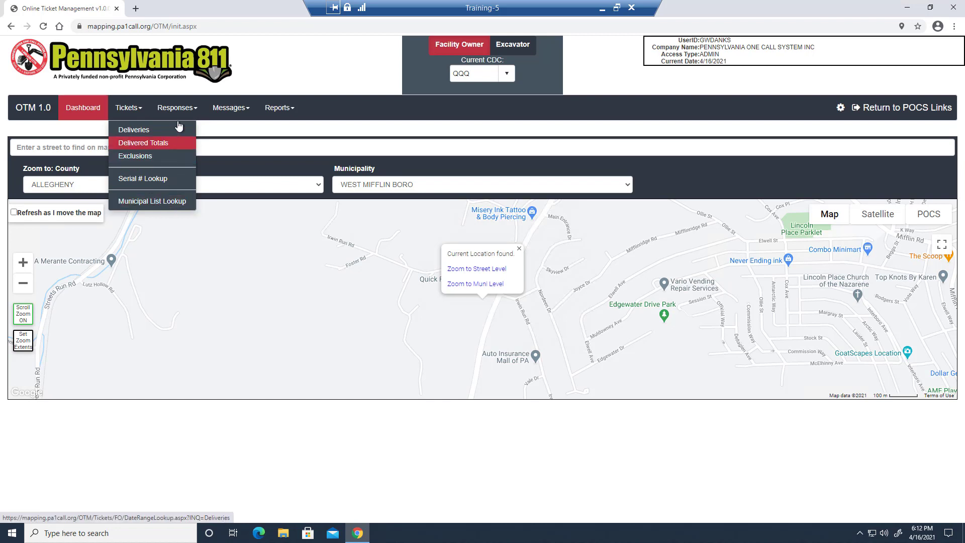
pyautogui.click(189, 112)
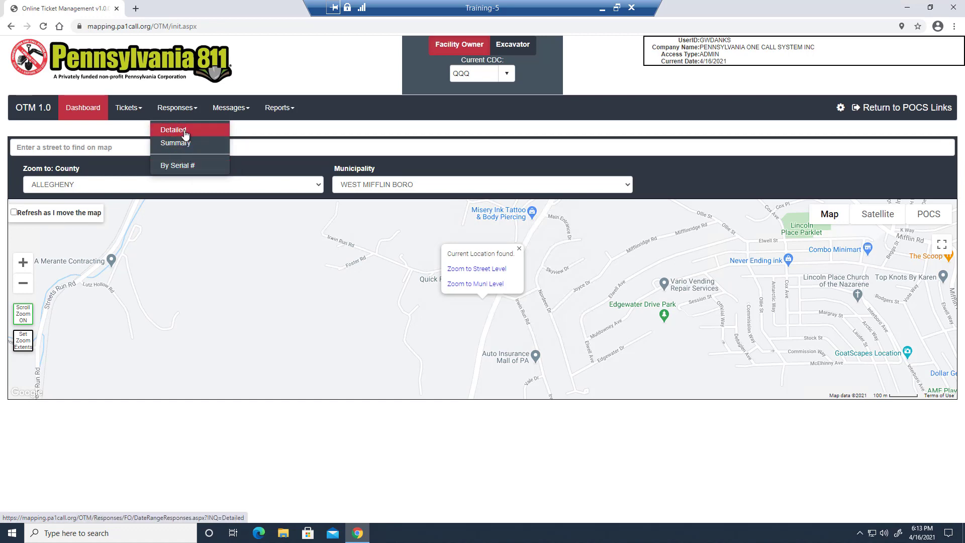
# Step: Open the Detailed Responses By Date Range report for QQQ, March 2021
pyautogui.click(185, 131)
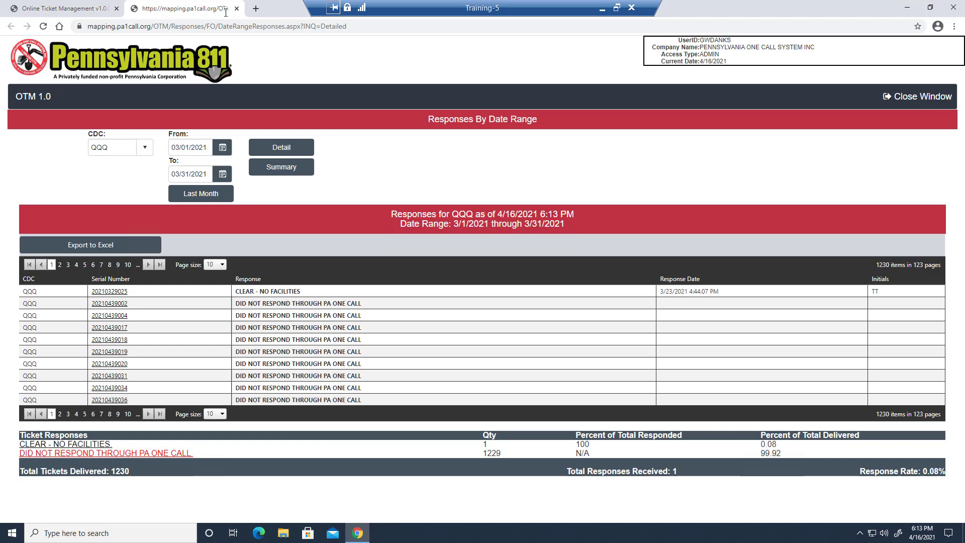
pyautogui.click(910, 97)
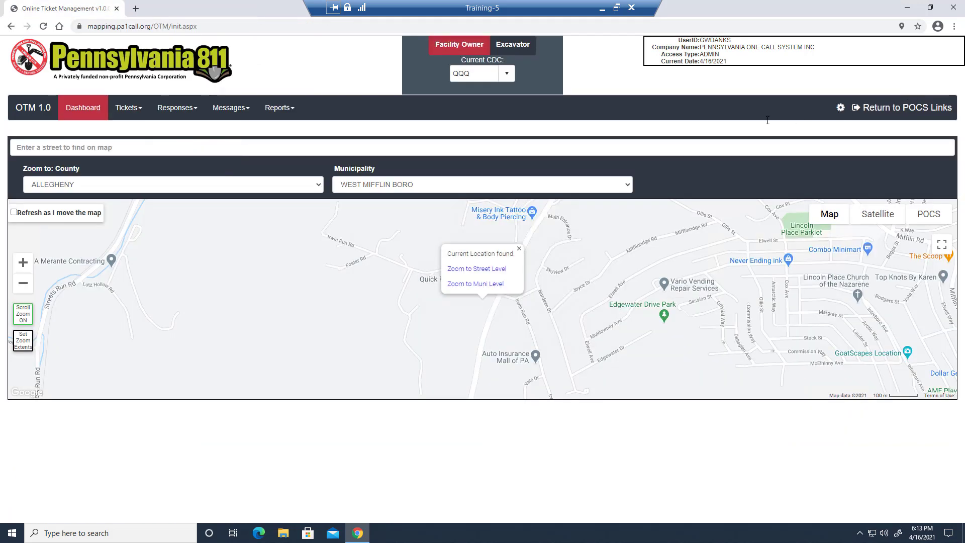
pyautogui.click(245, 111)
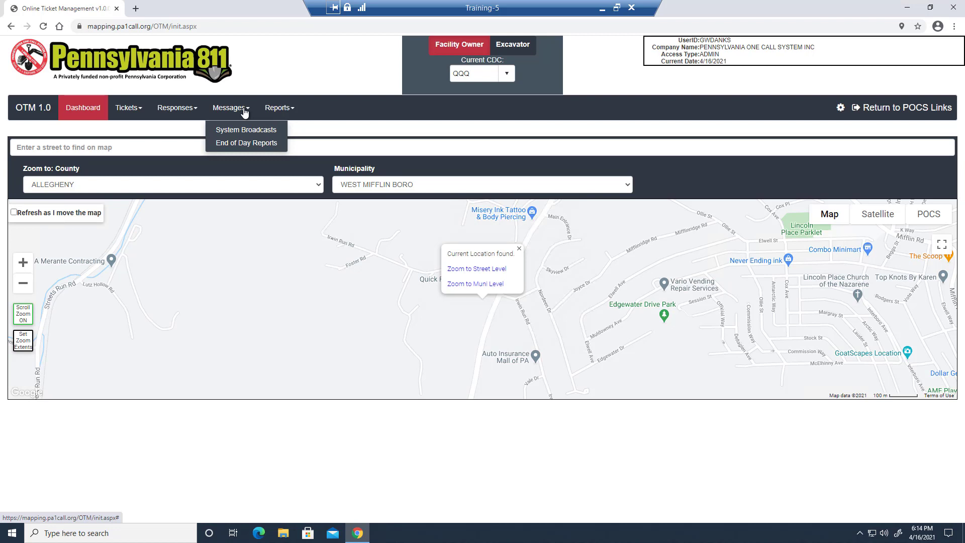
pyautogui.click(270, 107)
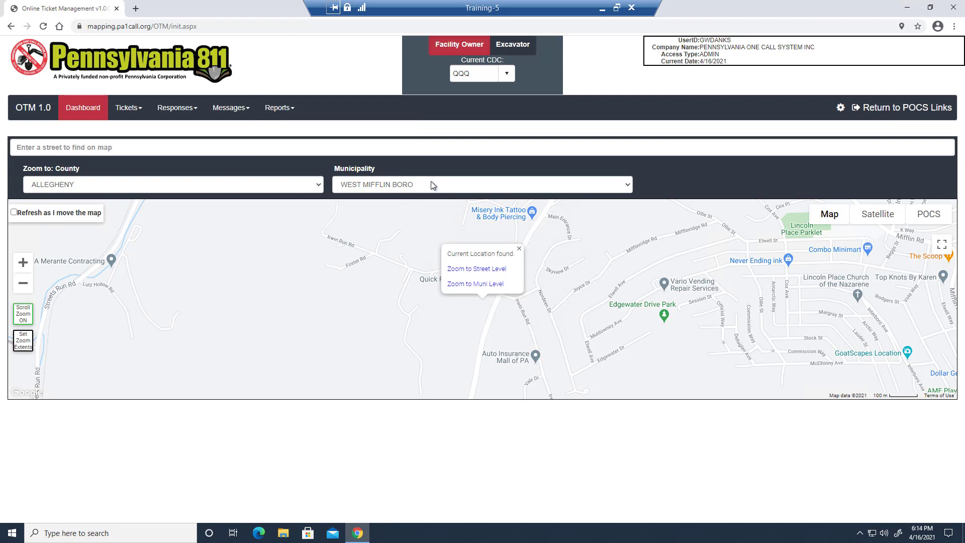
# Step: Save widgets Tickets Not Responded To, Last Tickets Responded To and Pending Deliveries, default CDC NONE
pyautogui.click(838, 109)
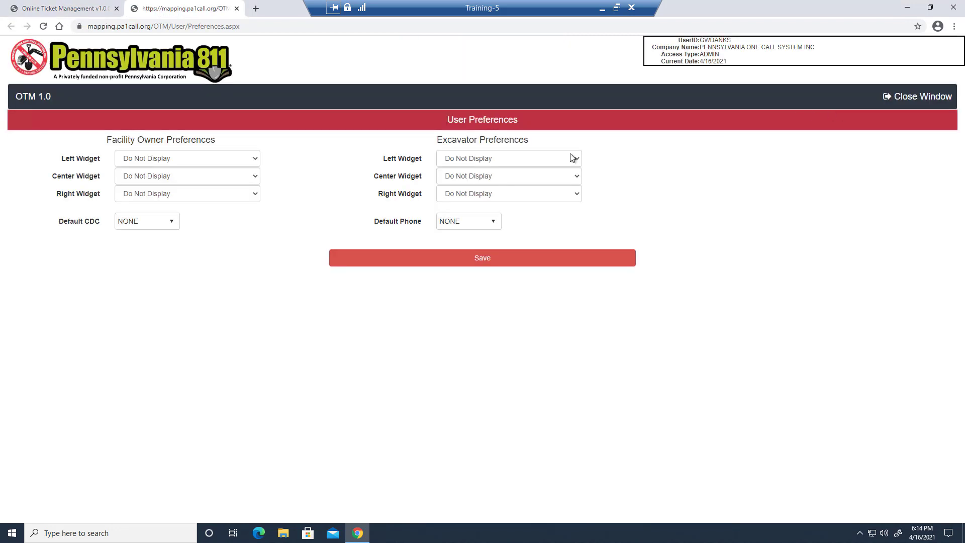
pyautogui.click(245, 159)
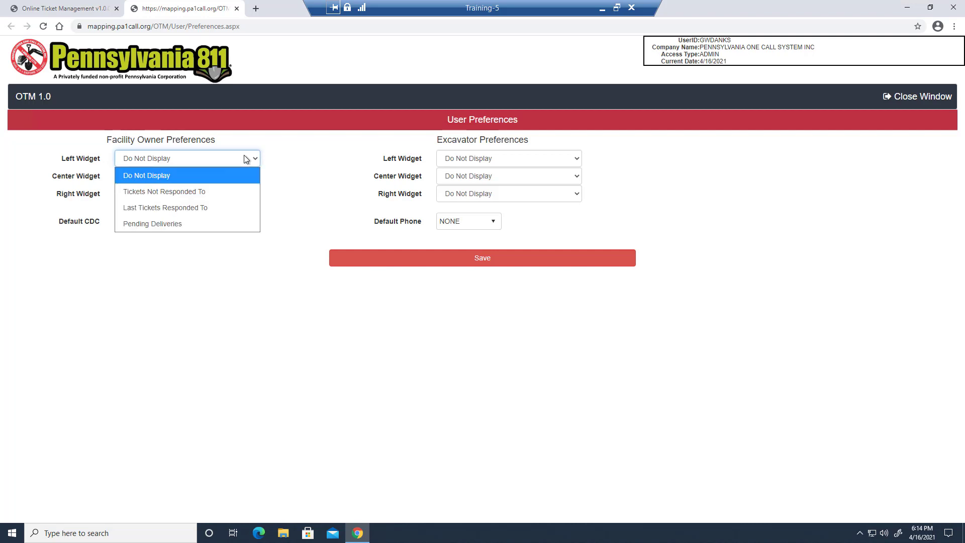
pyautogui.click(222, 191)
pyautogui.click(213, 177)
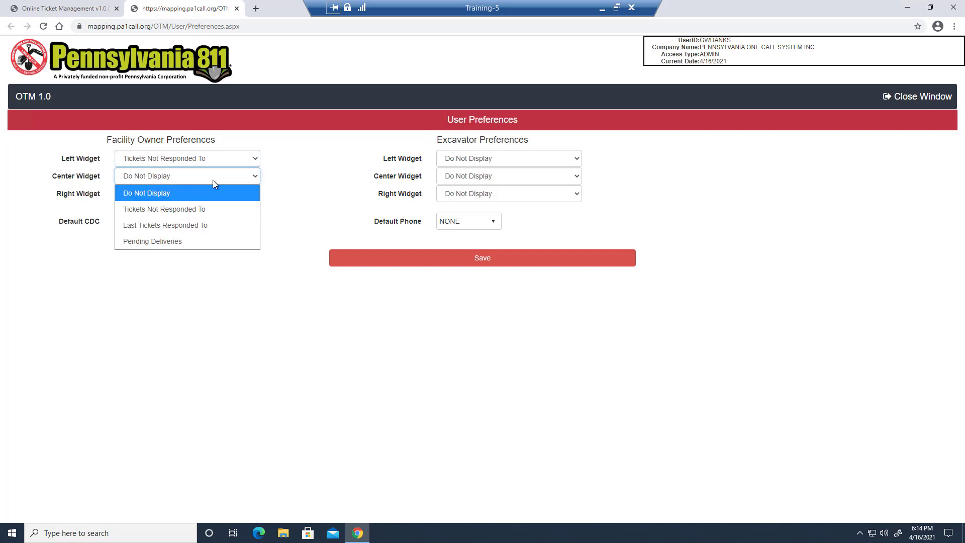
pyautogui.click(185, 227)
pyautogui.click(181, 198)
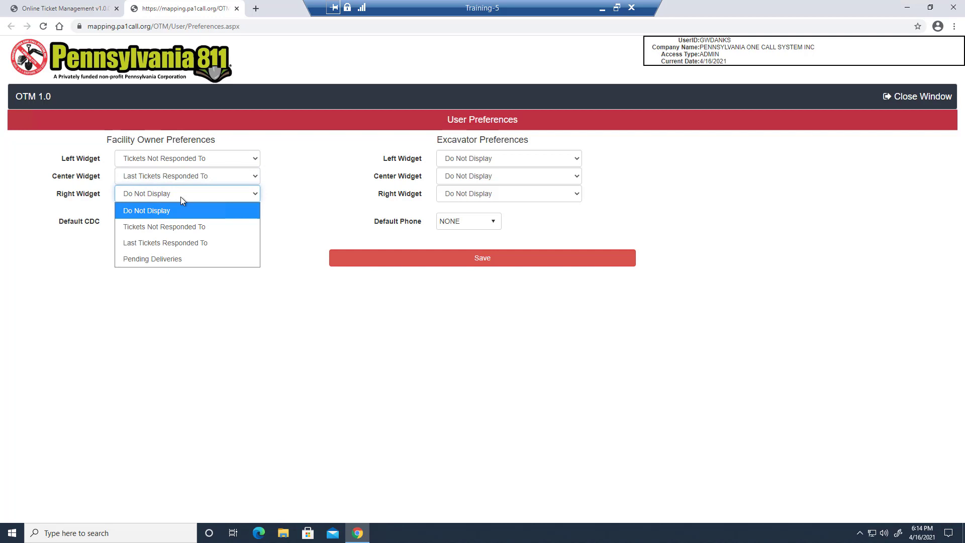
pyautogui.click(179, 259)
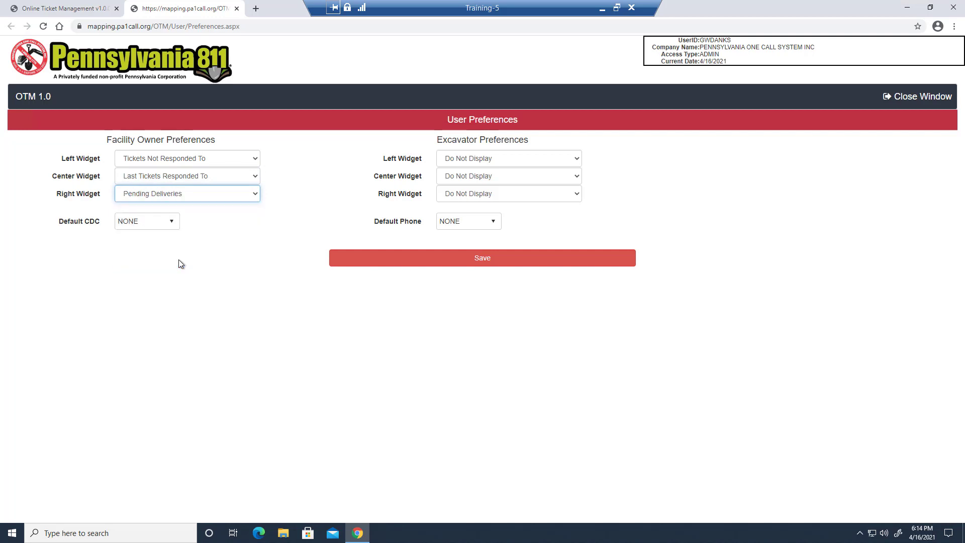
pyautogui.click(170, 220)
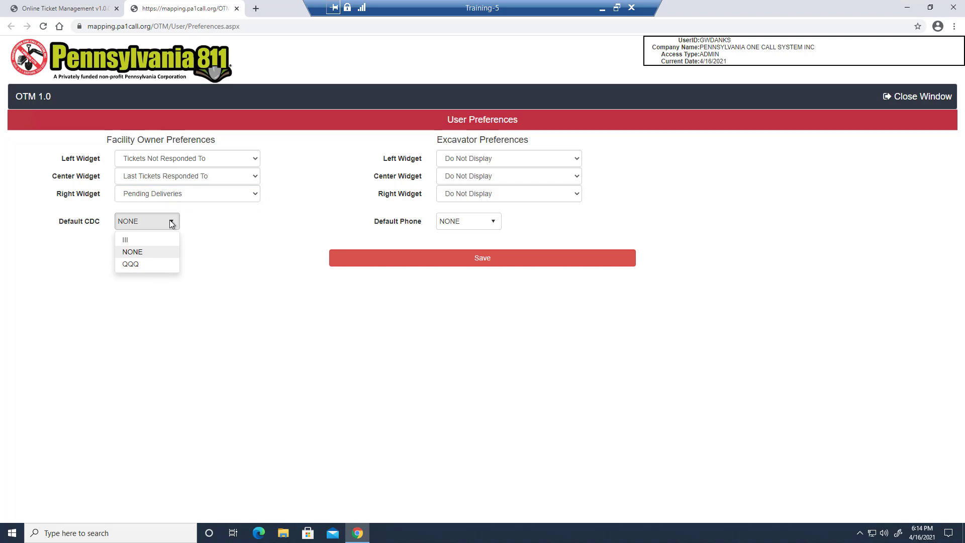
pyautogui.click(170, 220)
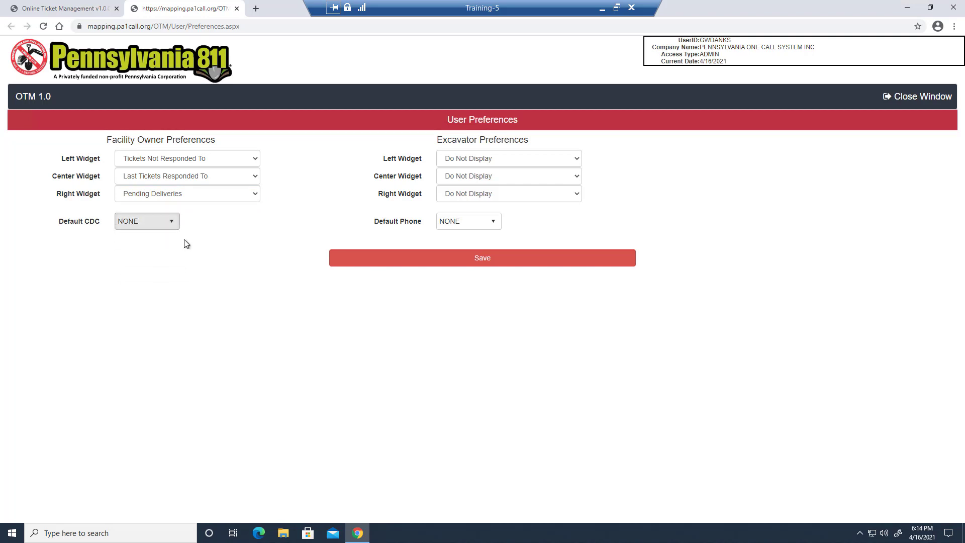
pyautogui.click(422, 260)
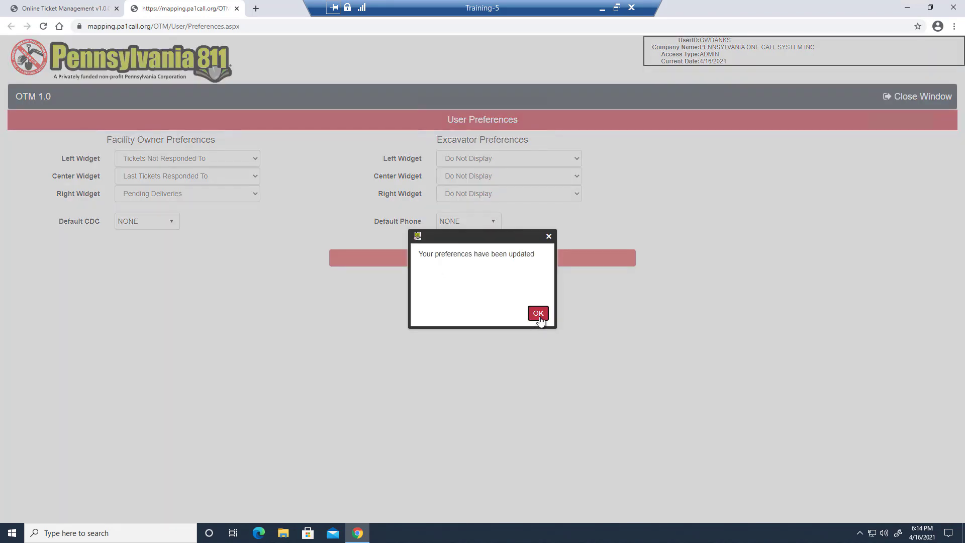
pyautogui.click(538, 314)
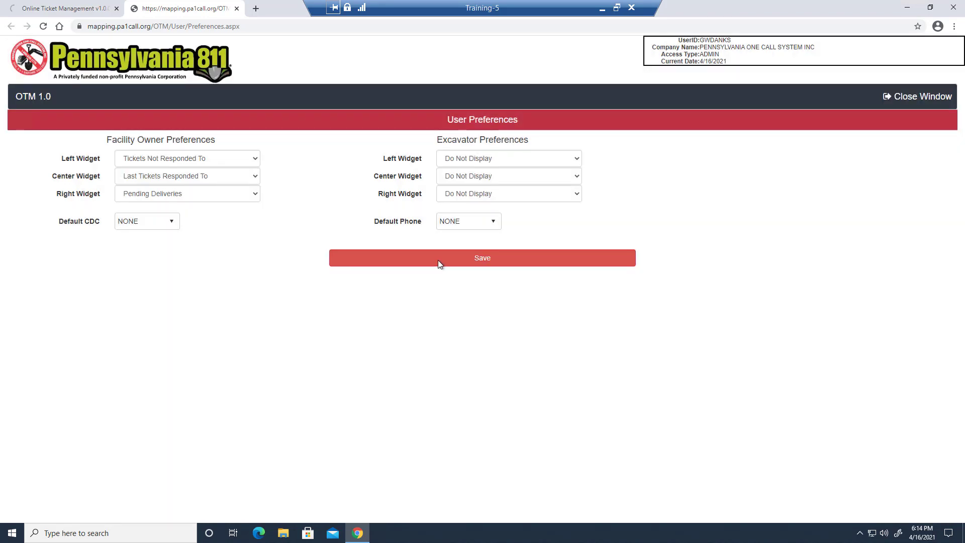
# Step: Close Preferences and scroll the dashboard to see the three new QQQ widgets
pyautogui.click(924, 97)
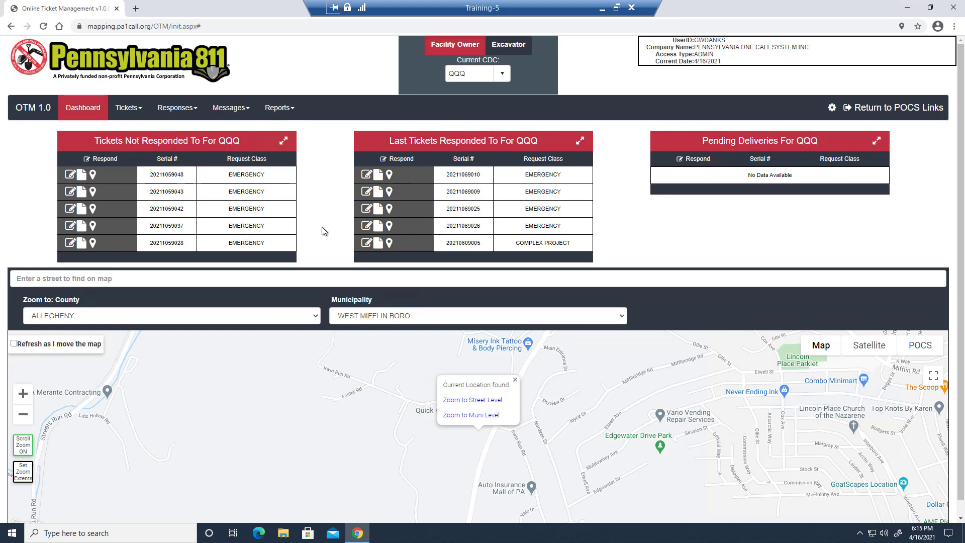
pyautogui.scroll(-1, 322, 229)
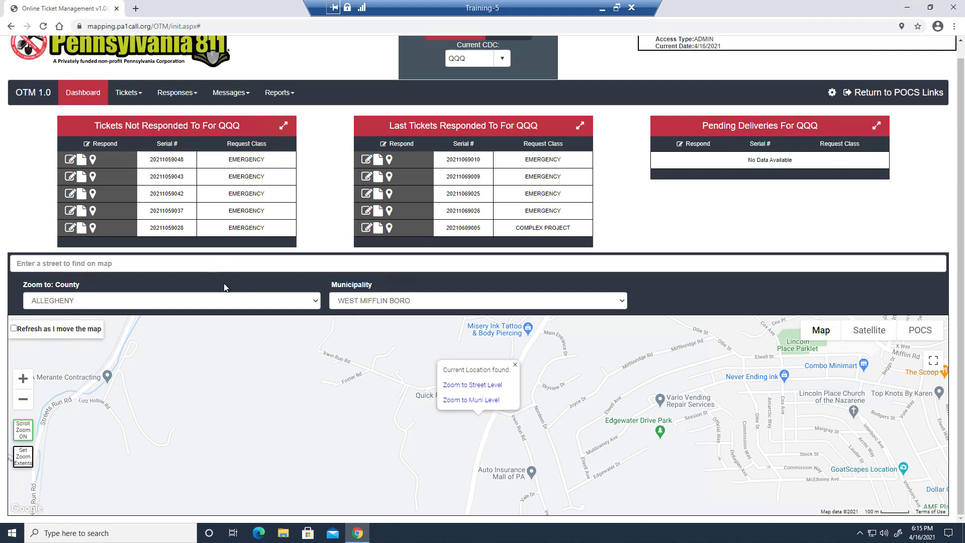
pyautogui.click(274, 301)
pyautogui.click(364, 306)
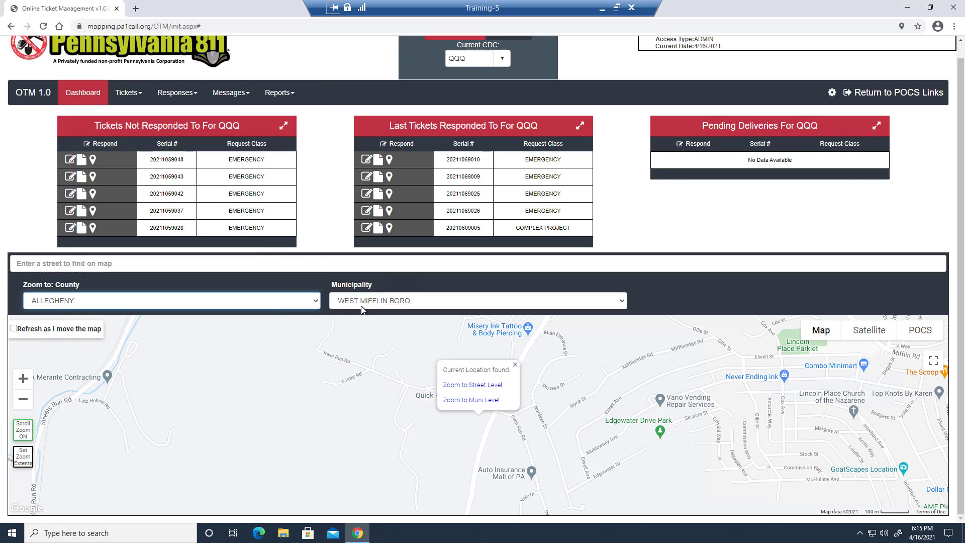
pyautogui.click(364, 306)
pyautogui.click(364, 305)
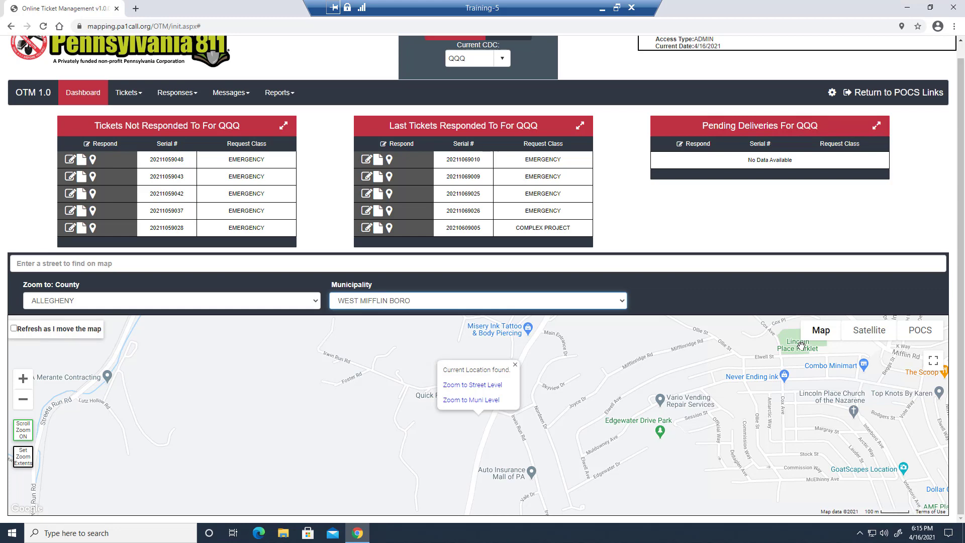
pyautogui.click(858, 341)
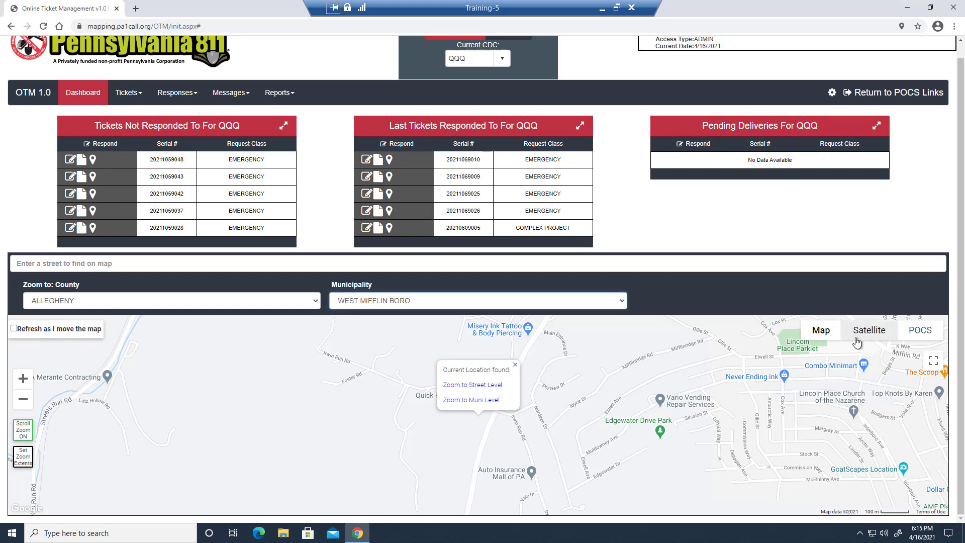
pyautogui.click(914, 333)
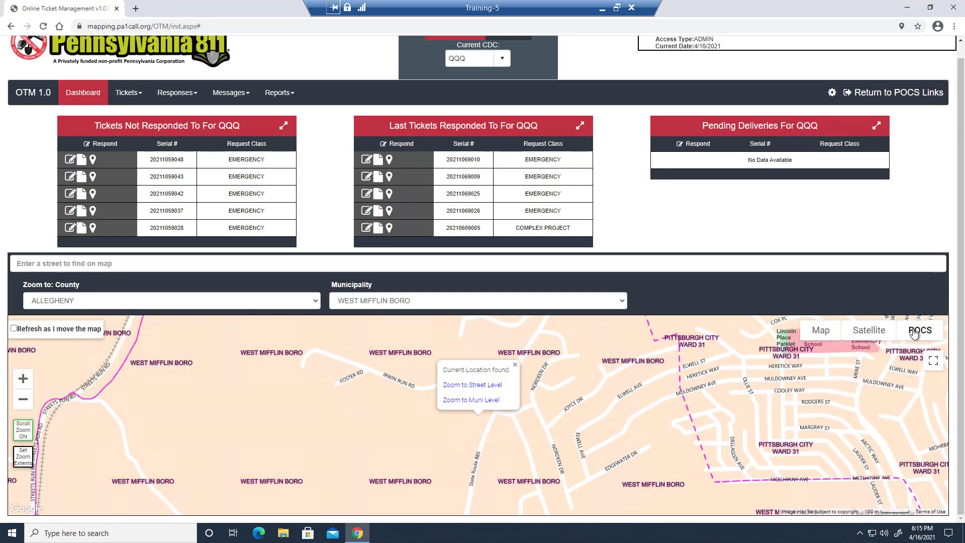
pyautogui.click(821, 332)
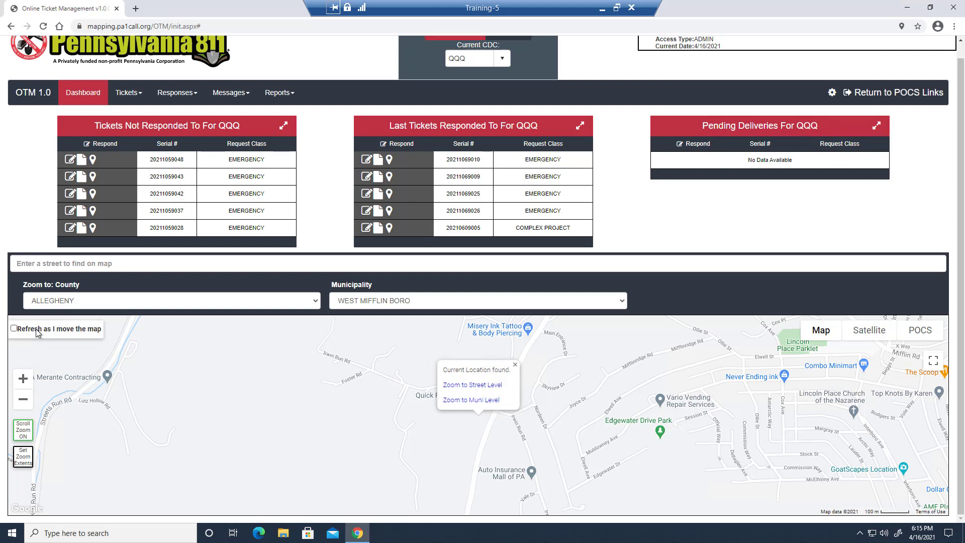
# Step: Turn on 'Refresh as I move the map' and pan until ticket markers appear around Noble Dr
pyautogui.moveTo(750, 470); pyautogui.dragTo(363, 324)
pyautogui.moveTo(123, 365); pyautogui.dragTo(239, 420)
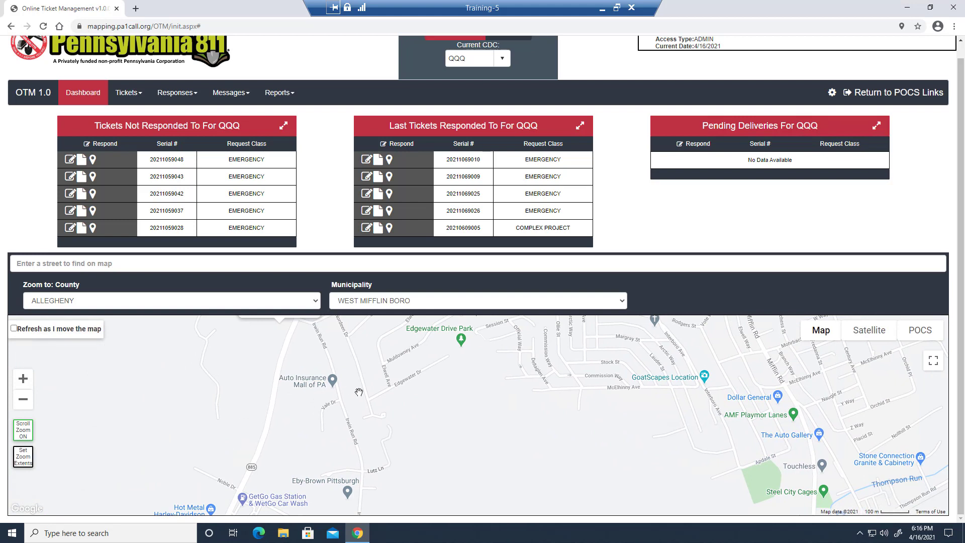
pyautogui.click(14, 328)
pyautogui.moveTo(535, 402); pyautogui.dragTo(344, 401)
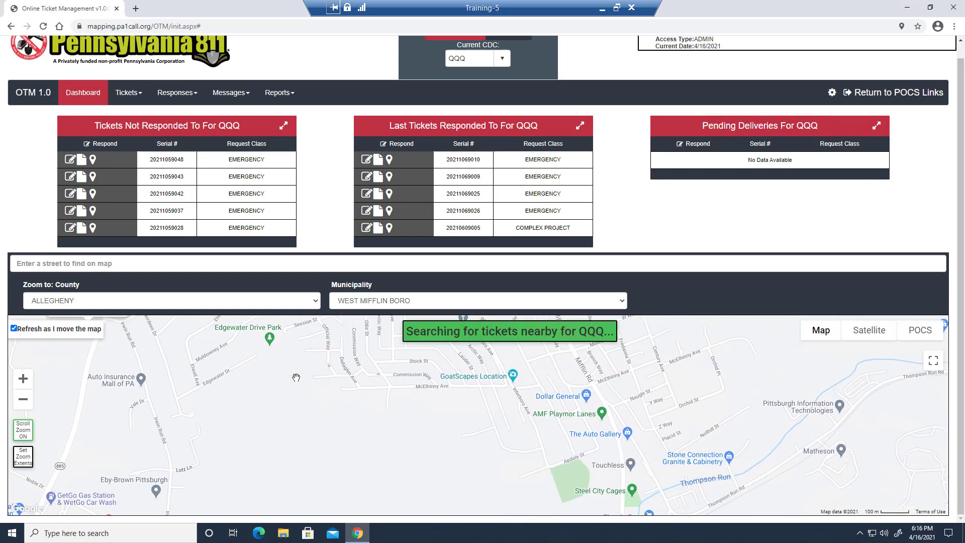
pyautogui.moveTo(203, 456); pyautogui.dragTo(318, 346)
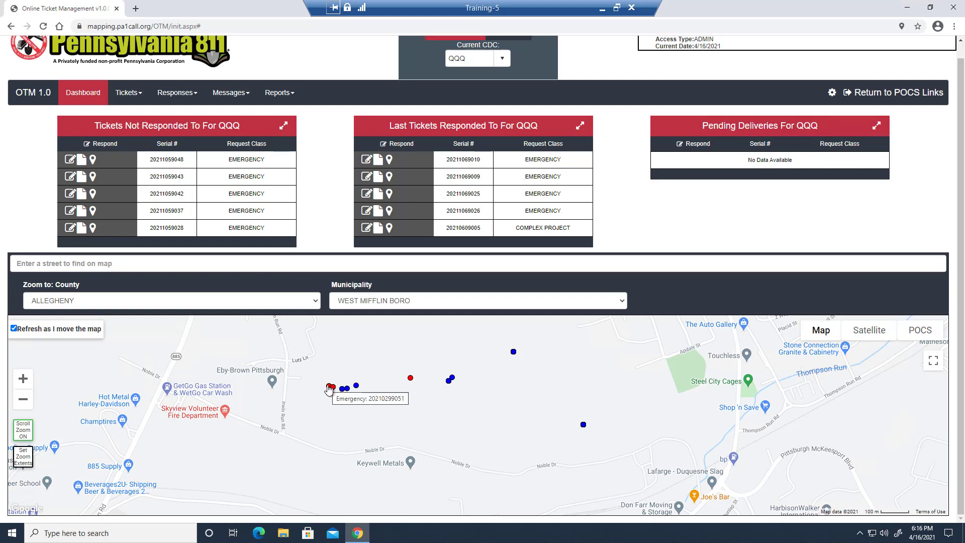
pyautogui.click(329, 388)
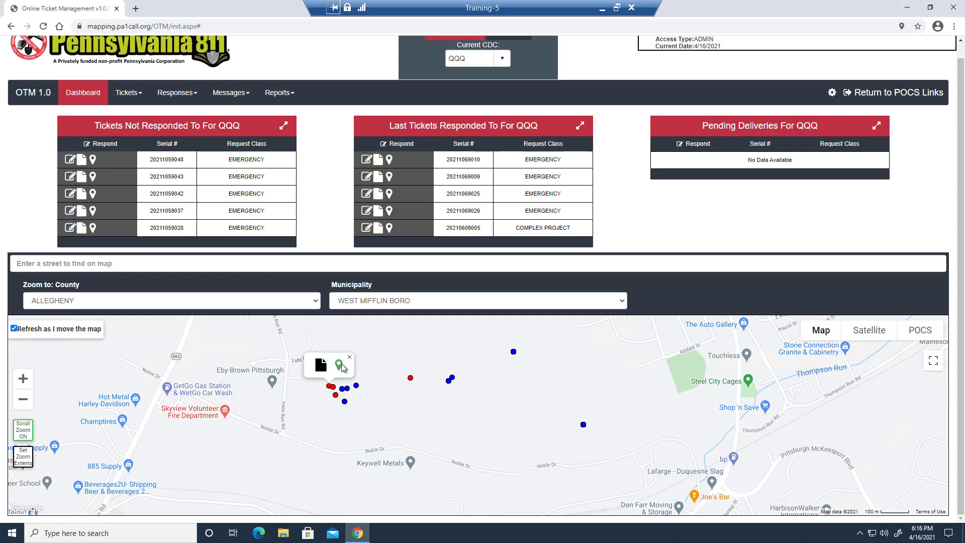
pyautogui.click(321, 366)
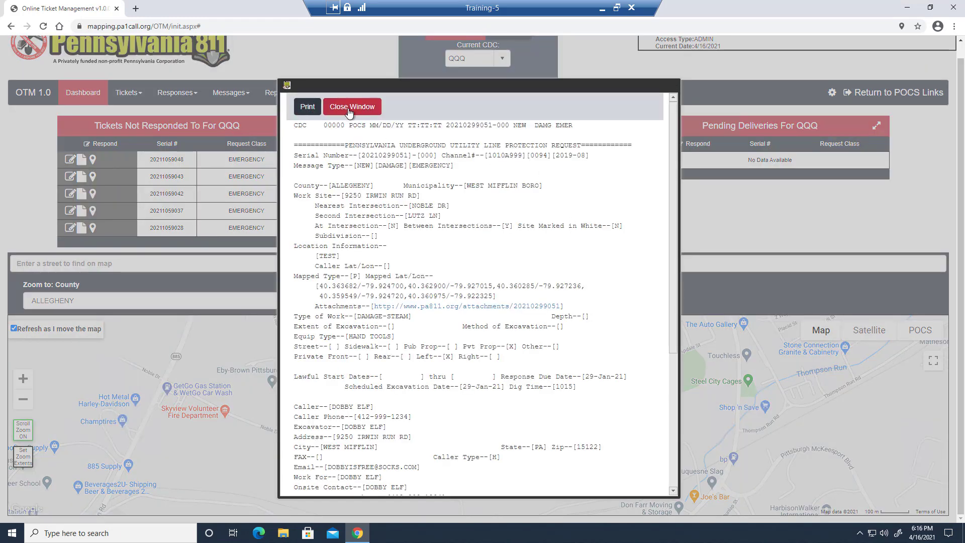
pyautogui.click(350, 107)
pyautogui.scroll(1, 506, 55)
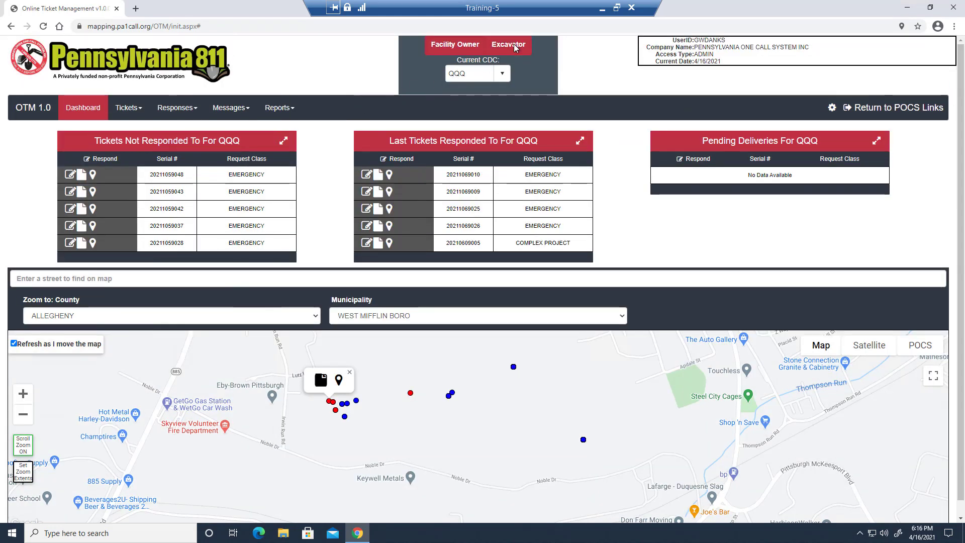
# Step: Switch to the Excavator view, leaving the default current phone number selected
pyautogui.click(513, 45)
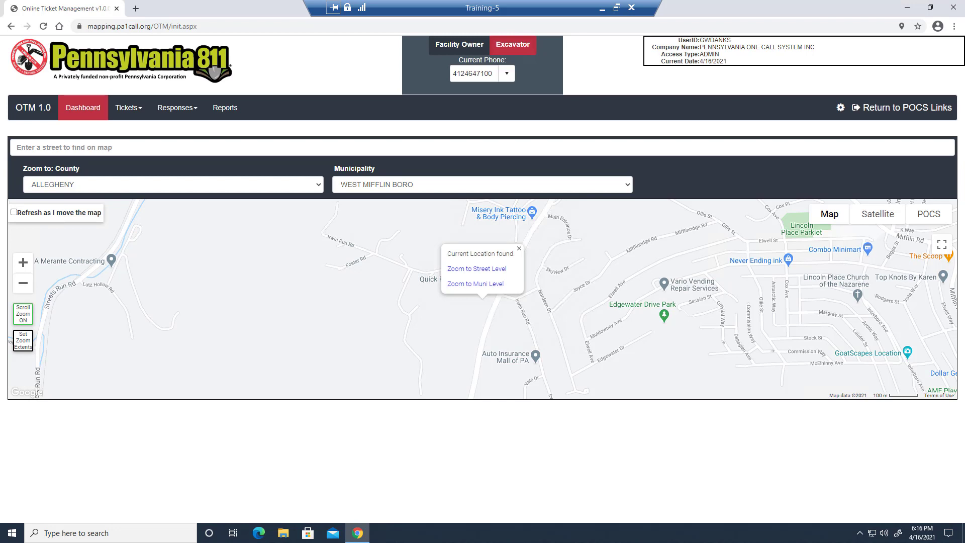
pyautogui.click(509, 71)
pyautogui.click(509, 71)
# Step: Open the Tickets By Date Range list for the excavator's March 2021 tickets, browse it, then close it
pyautogui.click(134, 113)
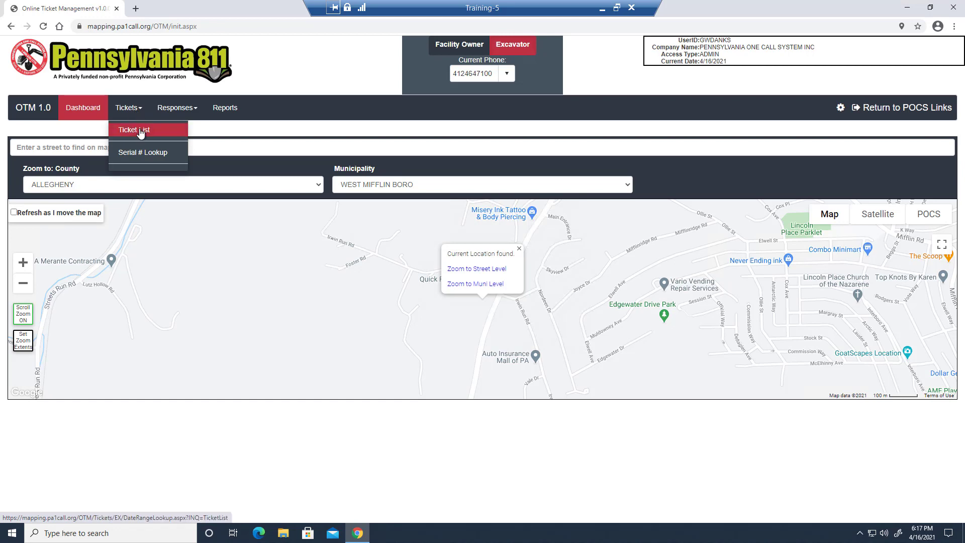
pyautogui.click(140, 132)
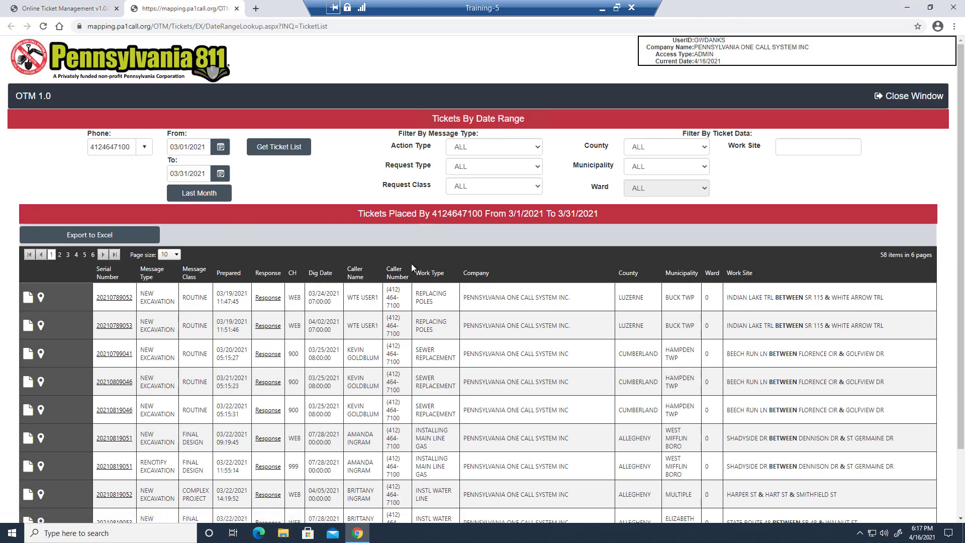
pyautogui.scroll(-3, 329, 375)
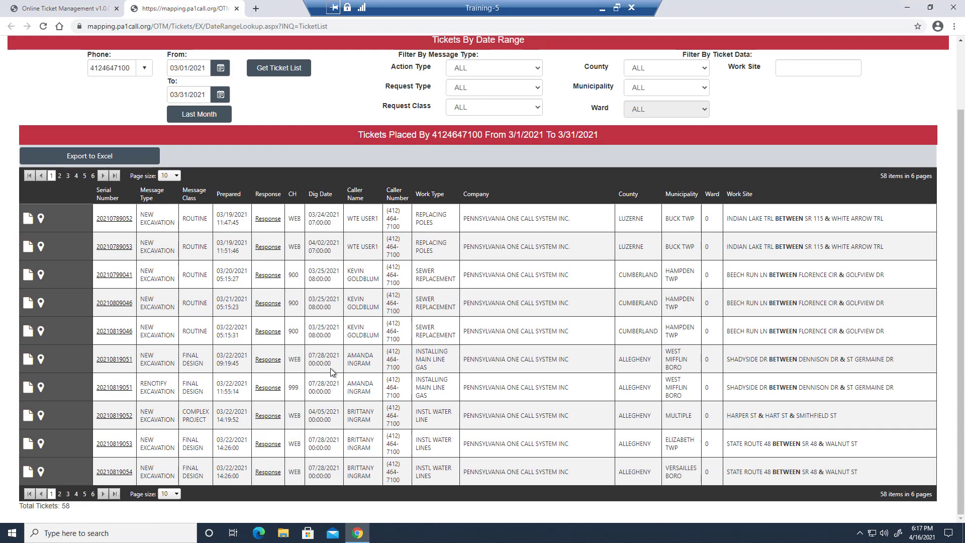
pyautogui.scroll(2, 332, 373)
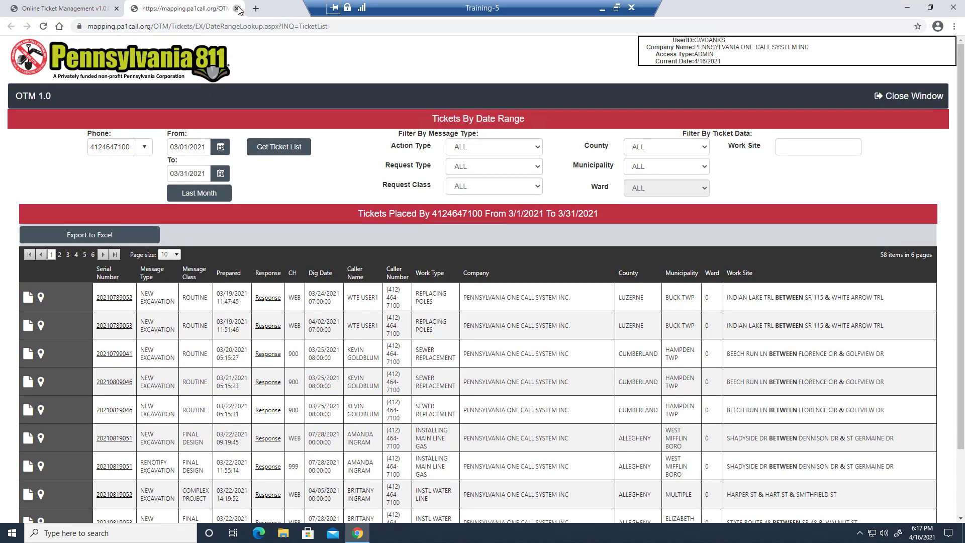
pyautogui.click(237, 8)
pyautogui.click(182, 109)
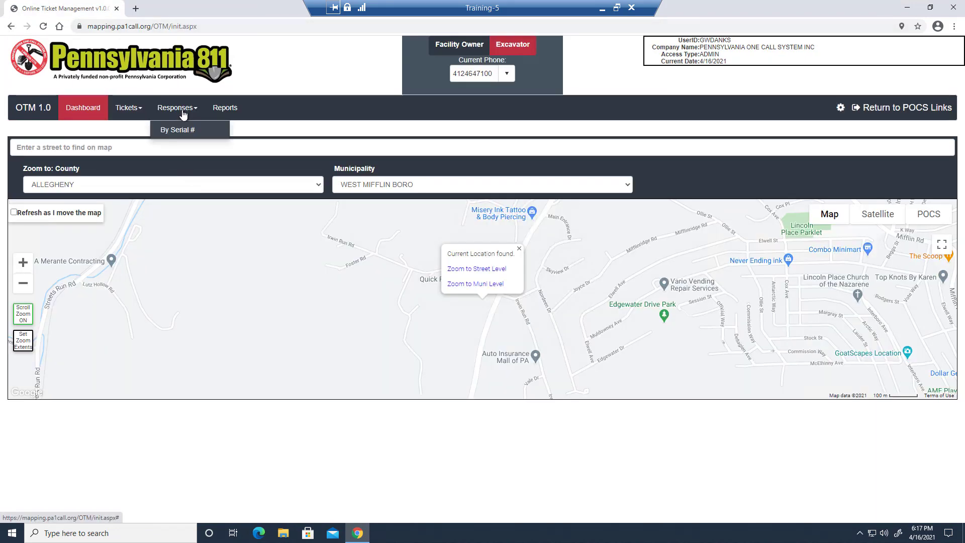
pyautogui.click(129, 108)
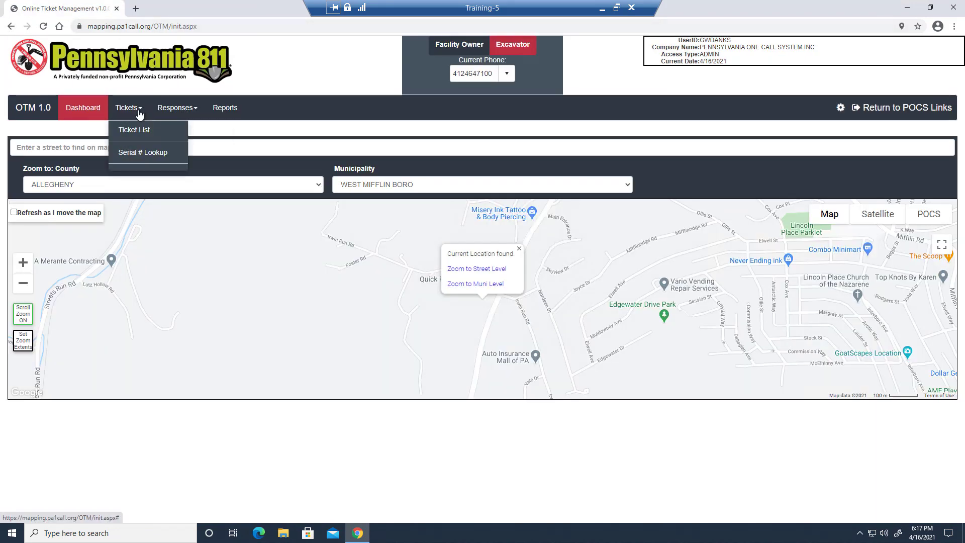
pyautogui.click(132, 149)
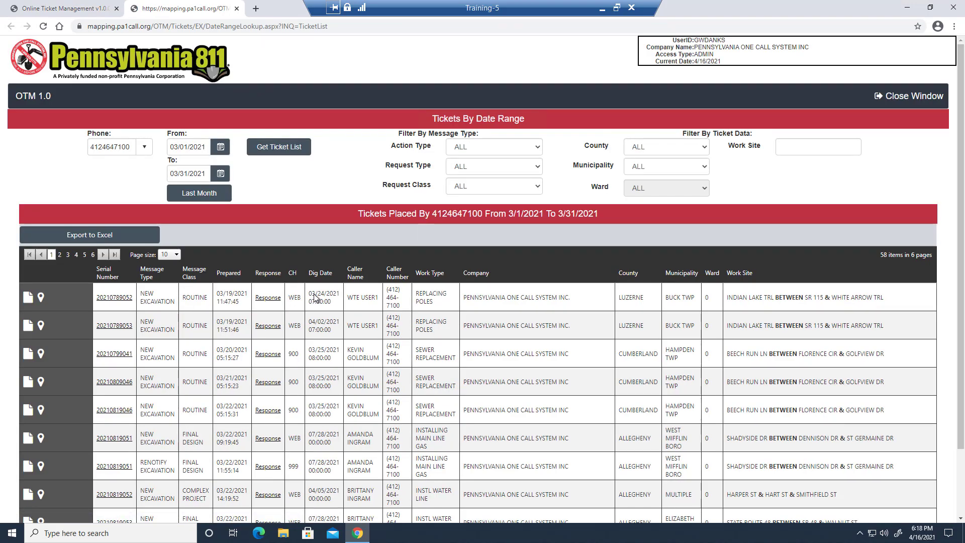
pyautogui.click(268, 299)
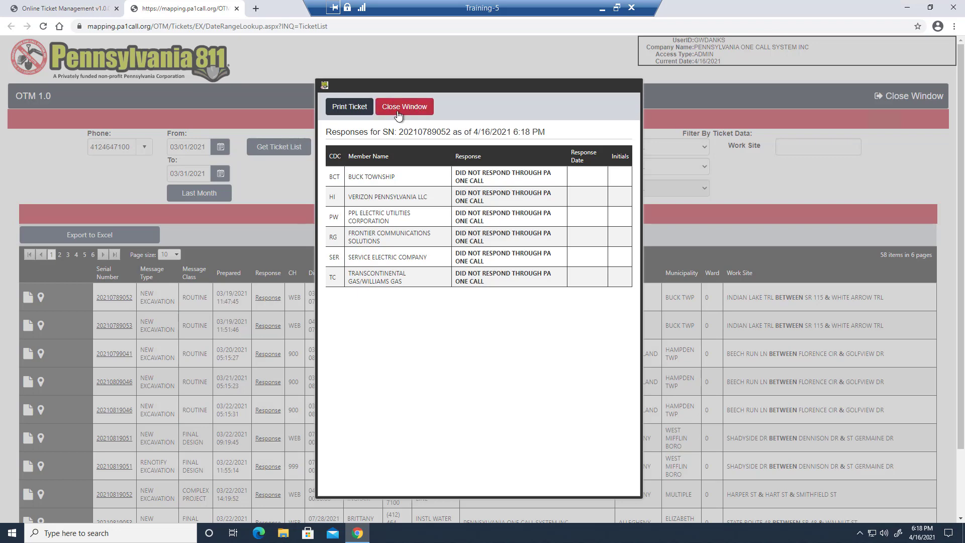
pyautogui.click(399, 112)
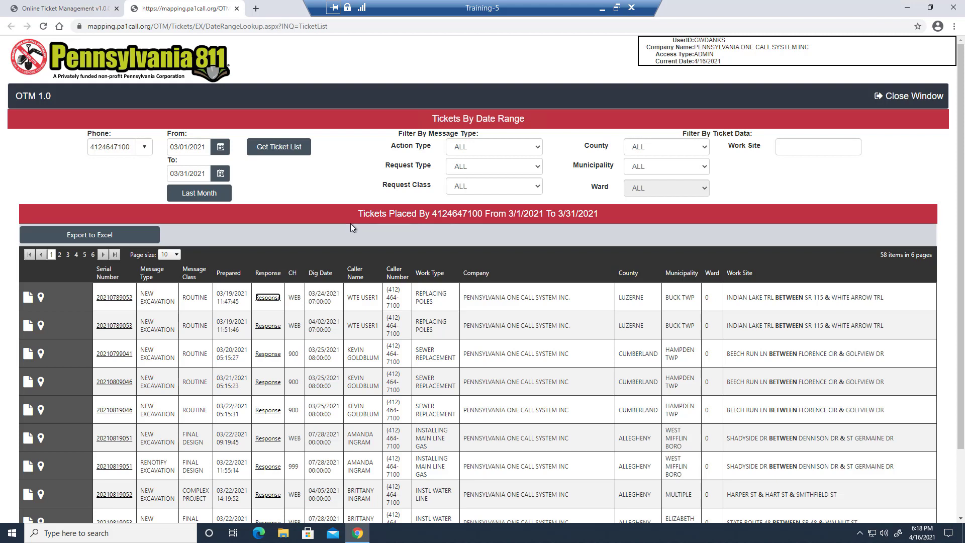
# Step: Close the ticket list and the response options to return to the dashboard
pyautogui.click(237, 8)
pyautogui.moveTo(173, 111)
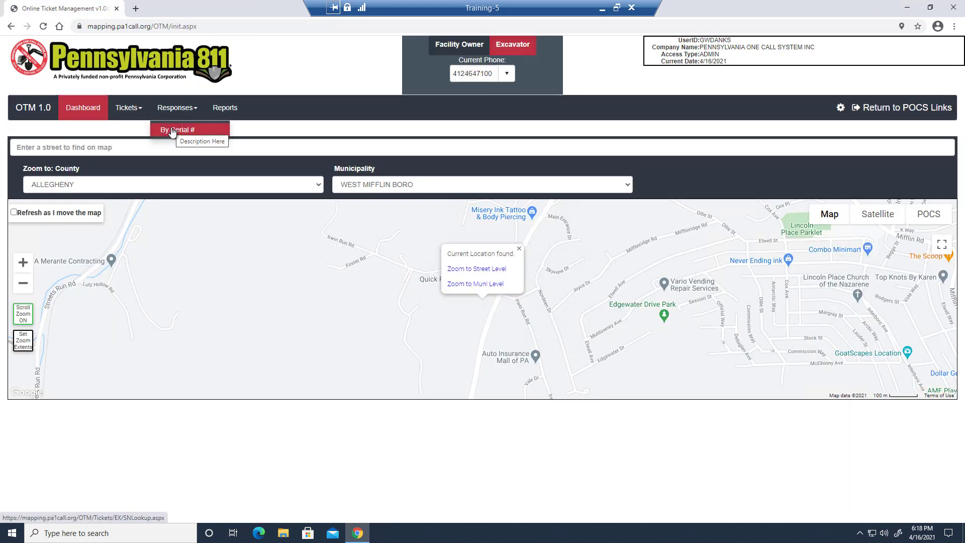
pyautogui.click(506, 143)
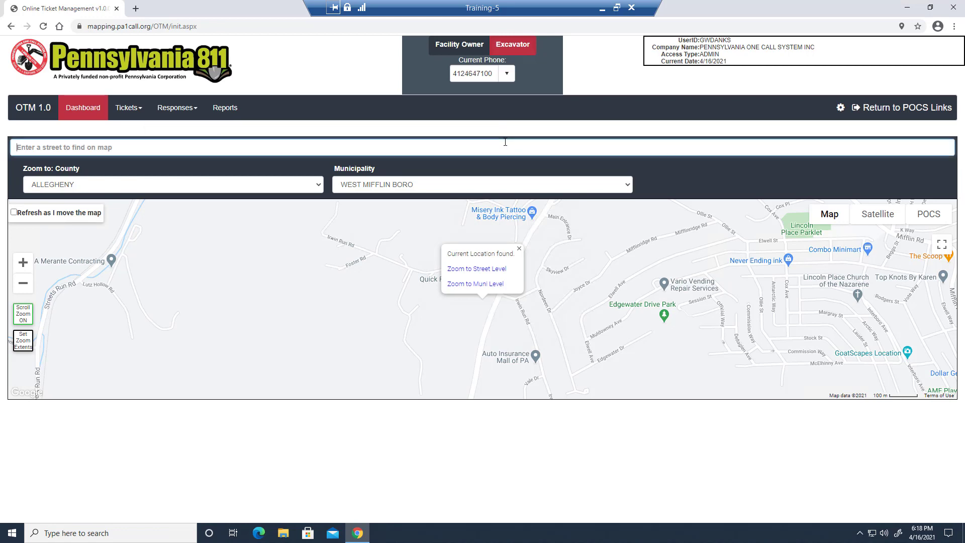
# Step: Save excavator widgets: Tickets Recently Placed, Tickets Next Lawful Start Date, Recent Responses To Tickets
pyautogui.click(839, 108)
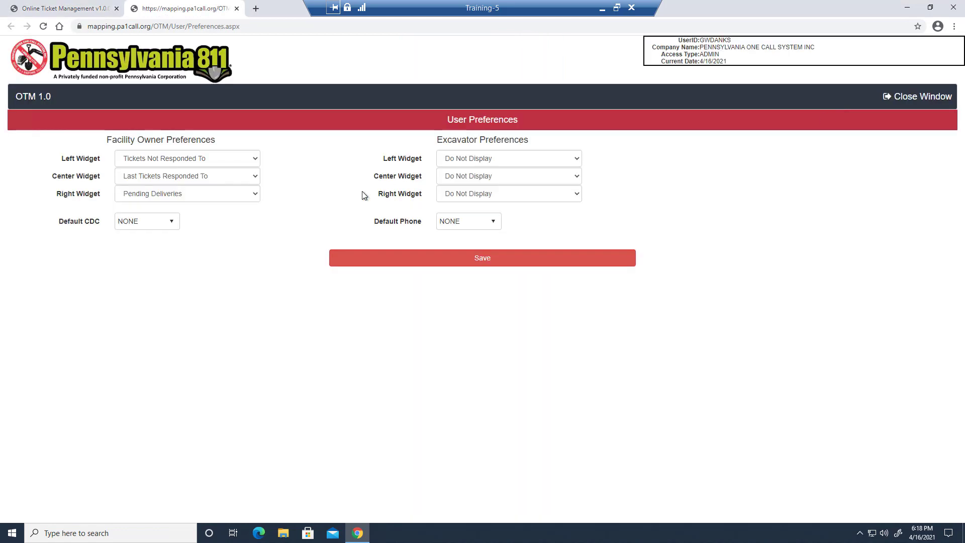
pyautogui.click(453, 158)
pyautogui.click(451, 192)
pyautogui.click(458, 177)
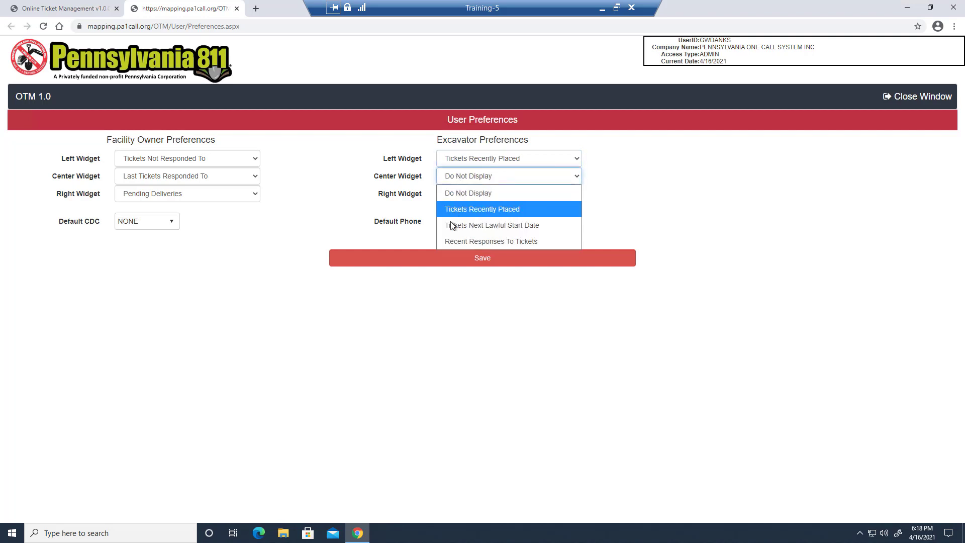
pyautogui.click(458, 224)
pyautogui.click(457, 194)
pyautogui.click(456, 259)
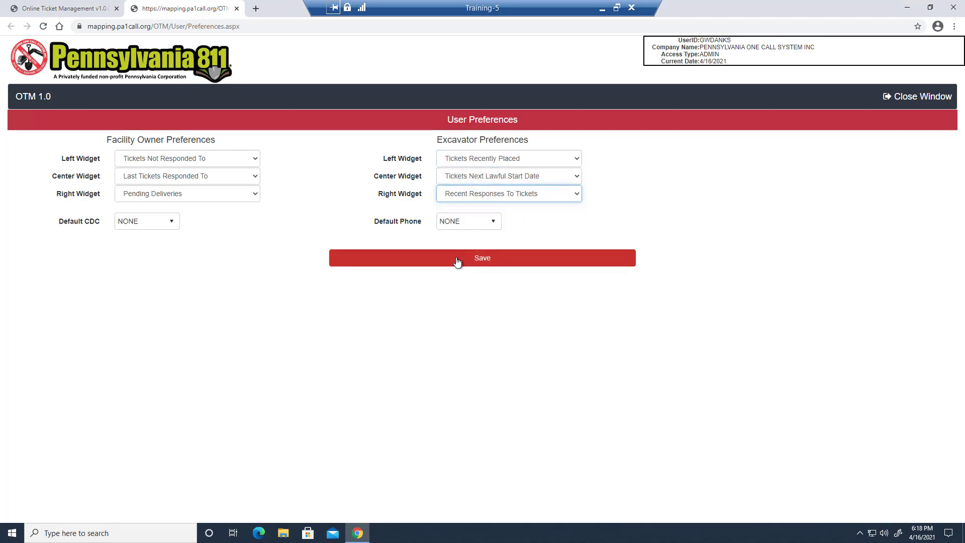
pyautogui.click(456, 260)
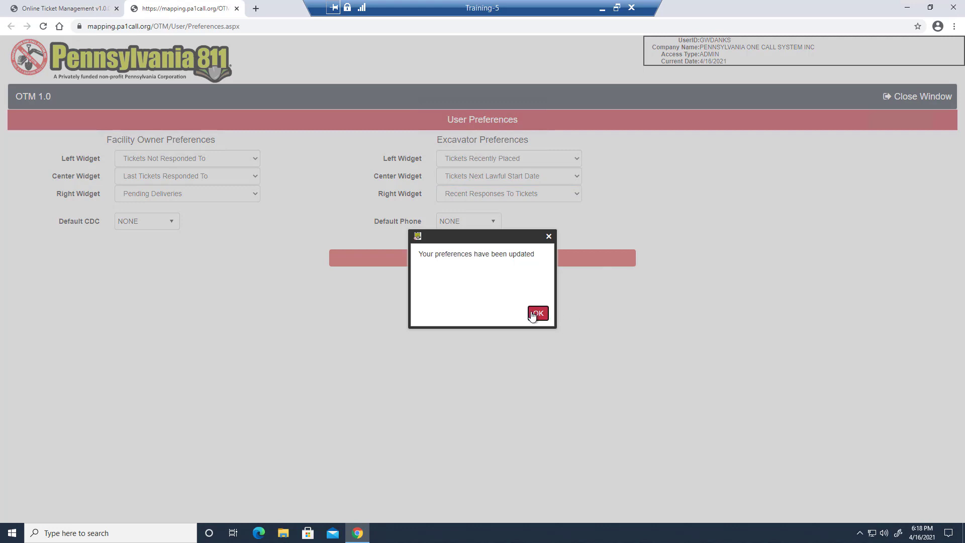
pyautogui.click(537, 313)
pyautogui.click(908, 104)
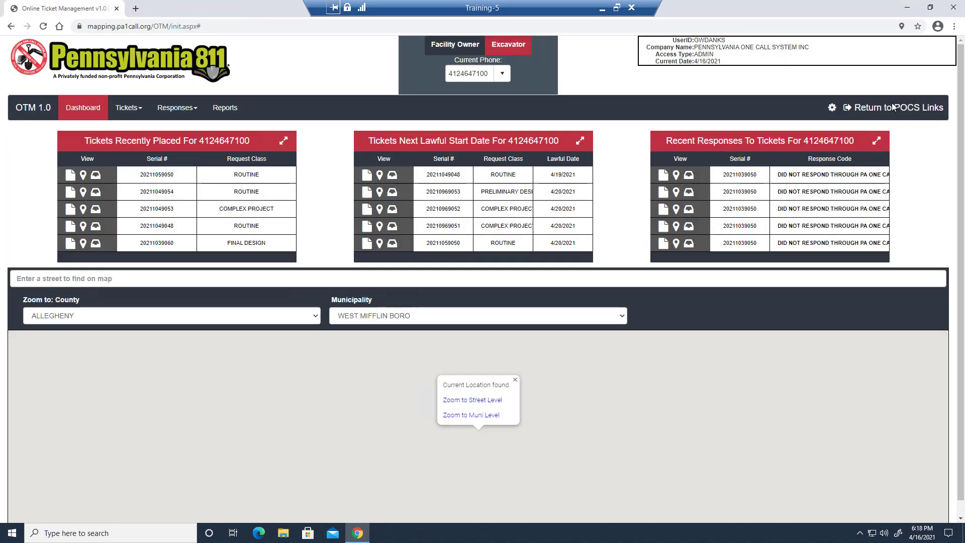